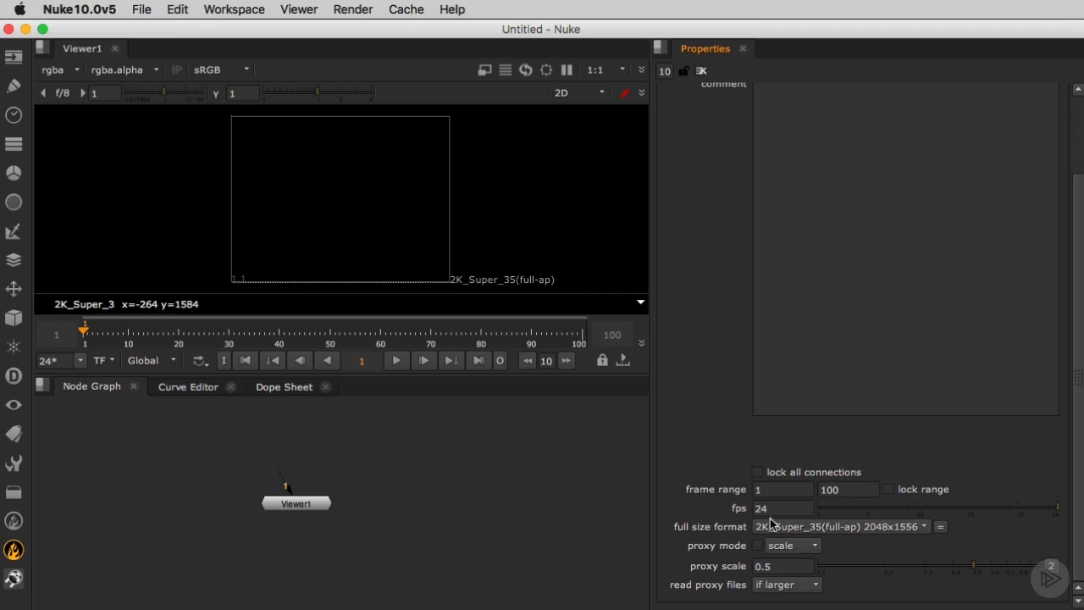
- Set the project's last frame to 50 and start a new full size format named HalfHD
{"action": "left_click_drag", "start_coordinate": [848, 488], "coordinate": [731, 480]}
{"action": "type", "text": "50"}
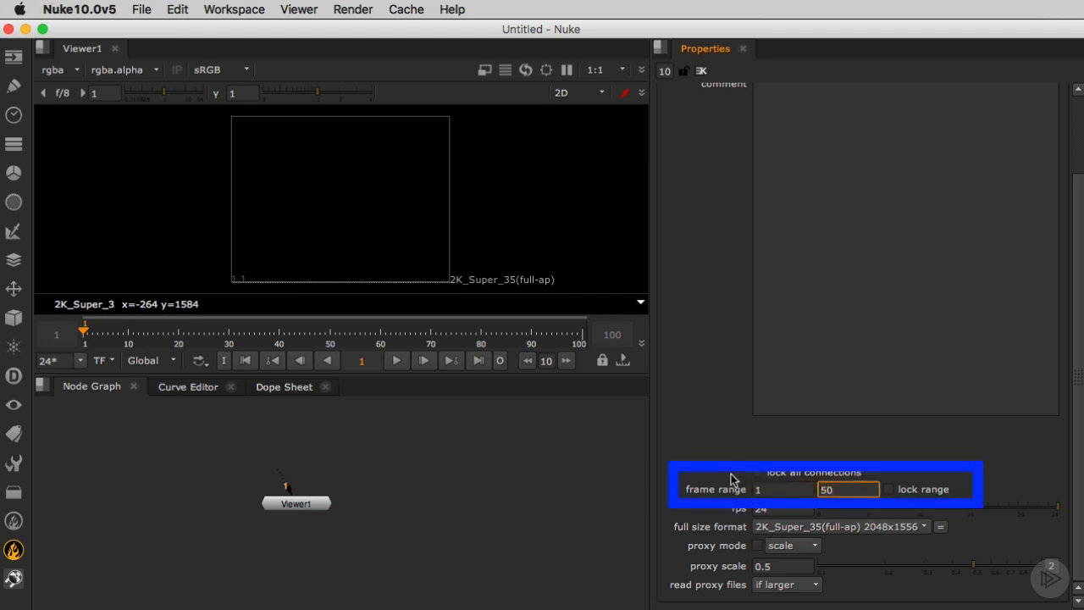
{"action": "left_click", "coordinate": [768, 530]}
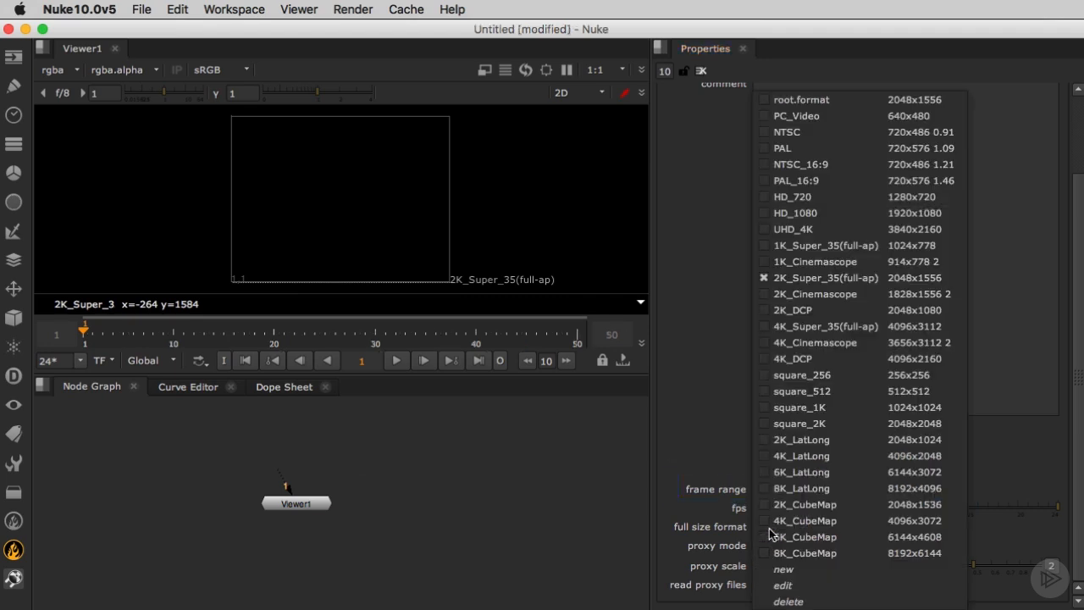
{"action": "left_click", "coordinate": [843, 571]}
{"action": "type", "text": "HalfHD"}
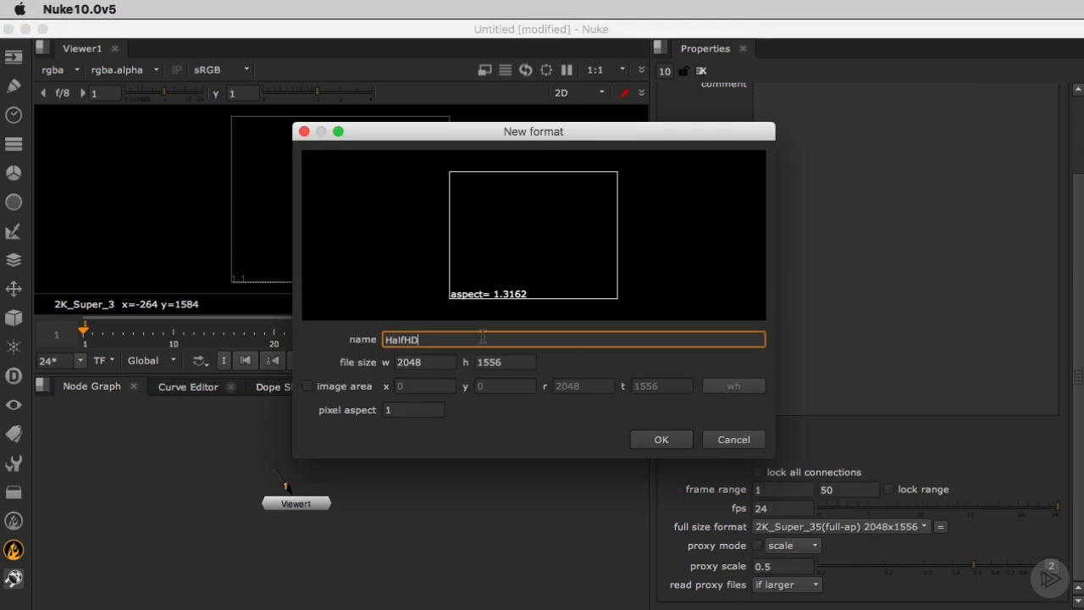
- Give the HalfHD format a file size of 960 by 540, confirm it and close the project settings
{"action": "key", "text": "Tab"}
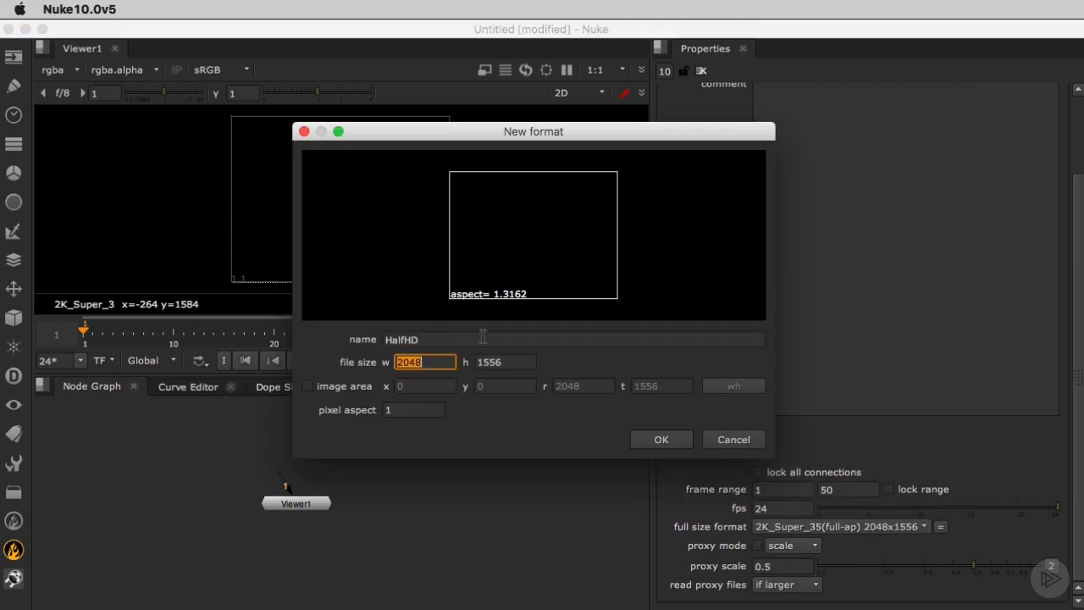
{"action": "type", "text": "1920/2"}
{"action": "key", "text": "Return"}
{"action": "key", "text": "Tab"}
{"action": "type", "text": "1080/2"}
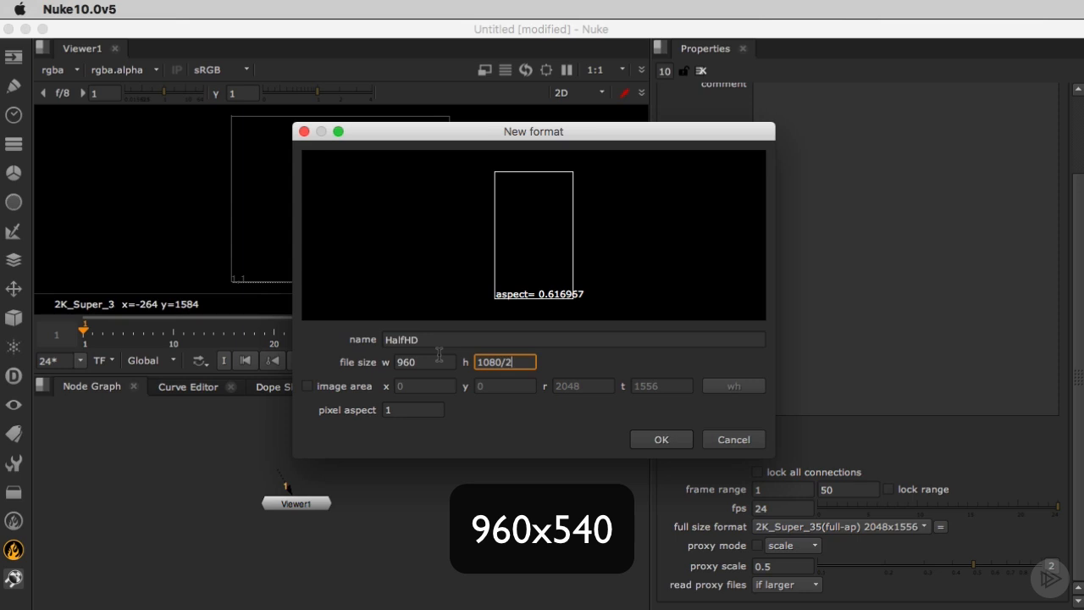
{"action": "key", "text": "Return"}
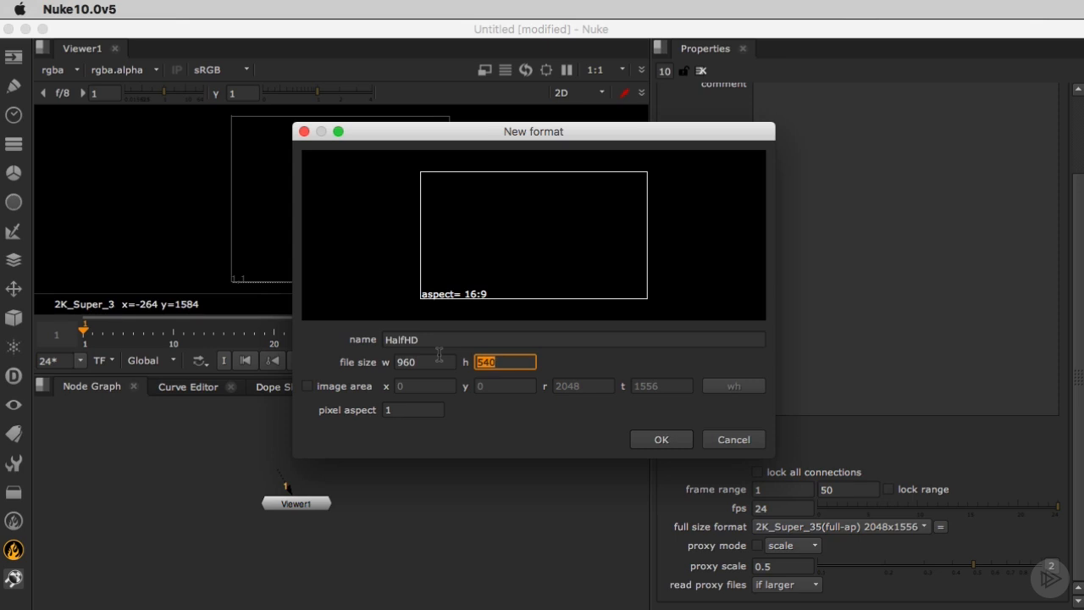
{"action": "left_click", "coordinate": [418, 409]}
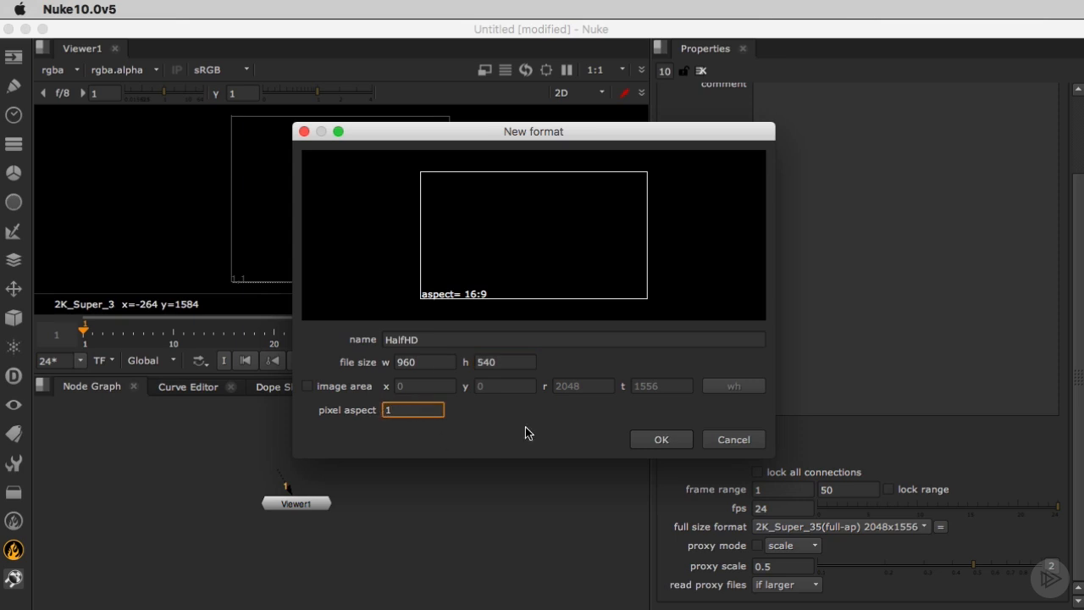
{"action": "left_click", "coordinate": [659, 440]}
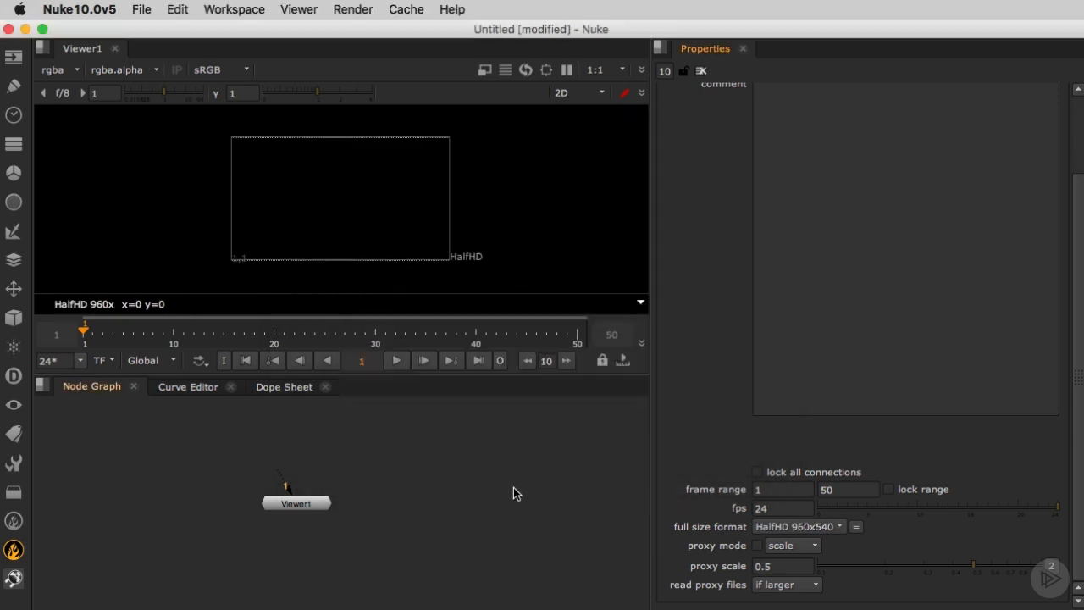
{"action": "scroll", "coordinate": [754, 293], "scroll_direction": "up", "scroll_amount": 3}
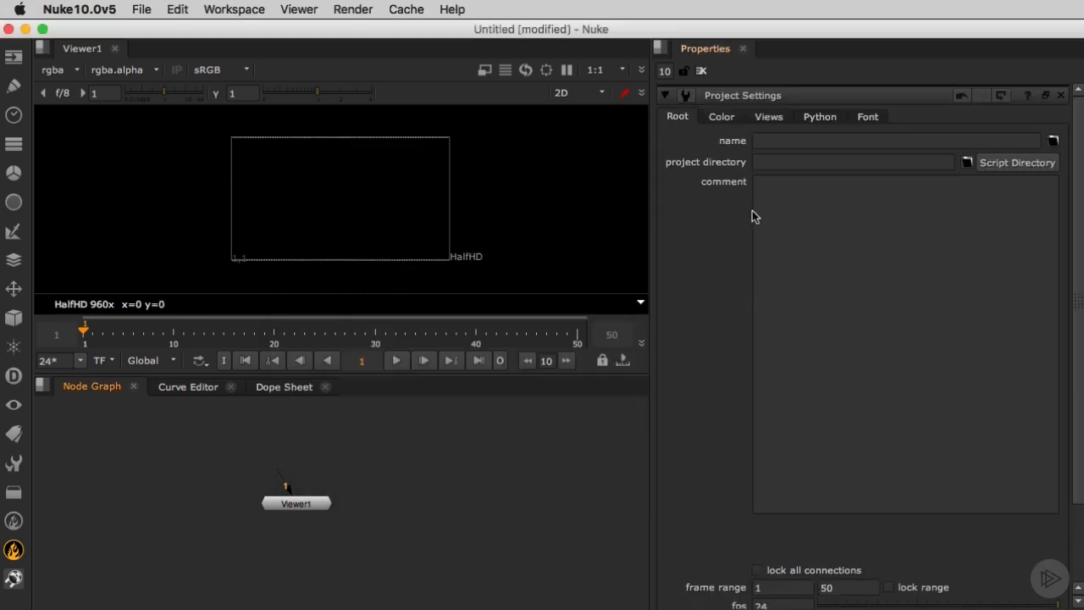
{"action": "left_click", "coordinate": [1060, 95]}
- Add a DeepRead node that loads the plane.####.exr 1-50 sequence from Course_Material/CG/plane_deep
{"action": "middle_click_drag", "start_coordinate": [402, 448], "coordinate": [464, 498]}
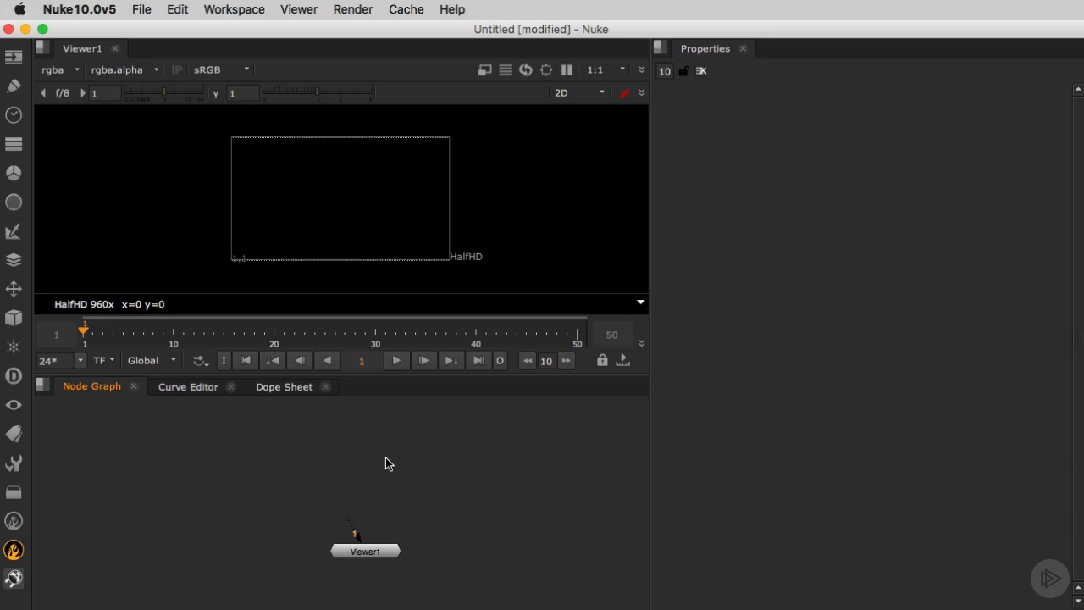
{"action": "left_click", "coordinate": [14, 375]}
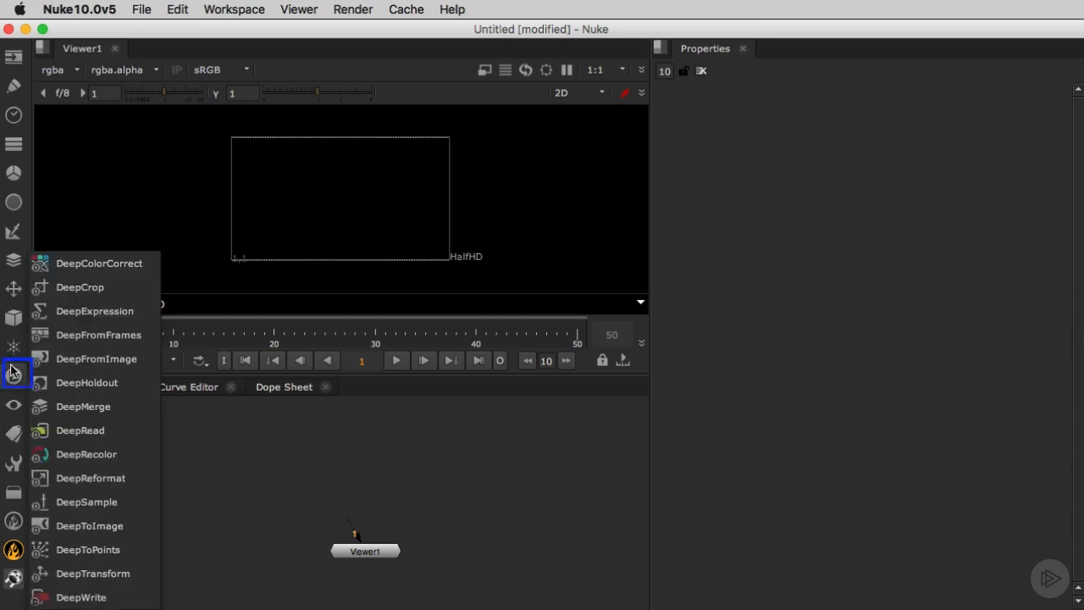
{"action": "left_click", "coordinate": [91, 430]}
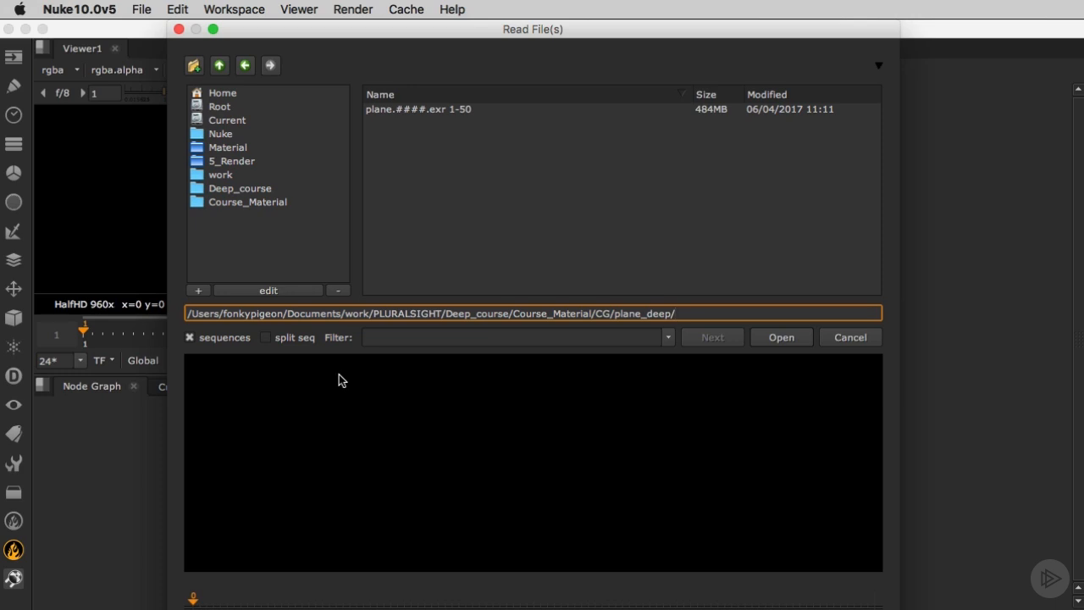
{"action": "left_click", "coordinate": [271, 201]}
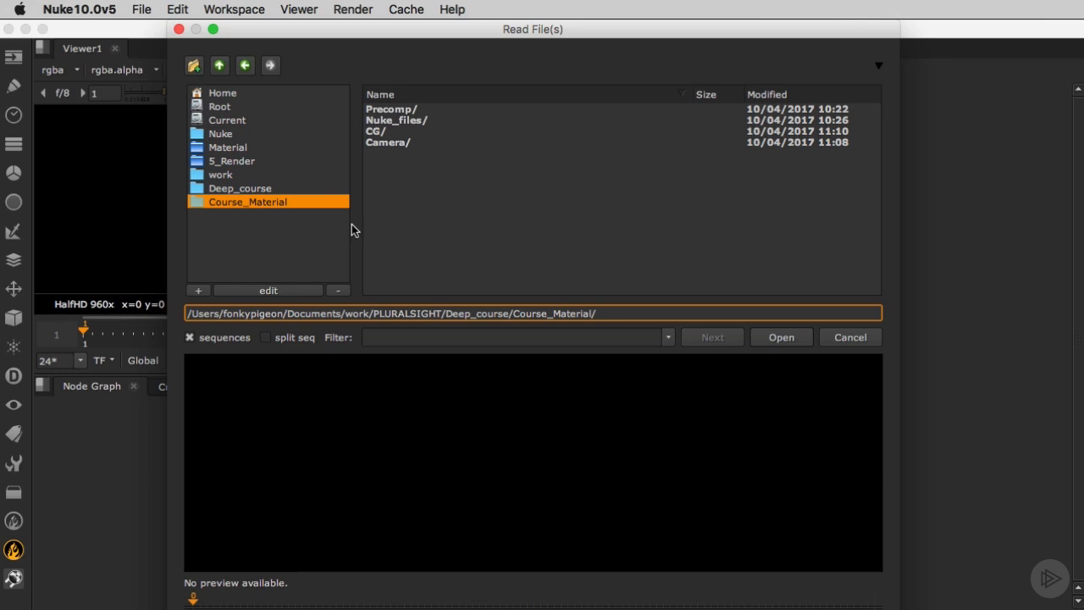
{"action": "double_click", "coordinate": [375, 131]}
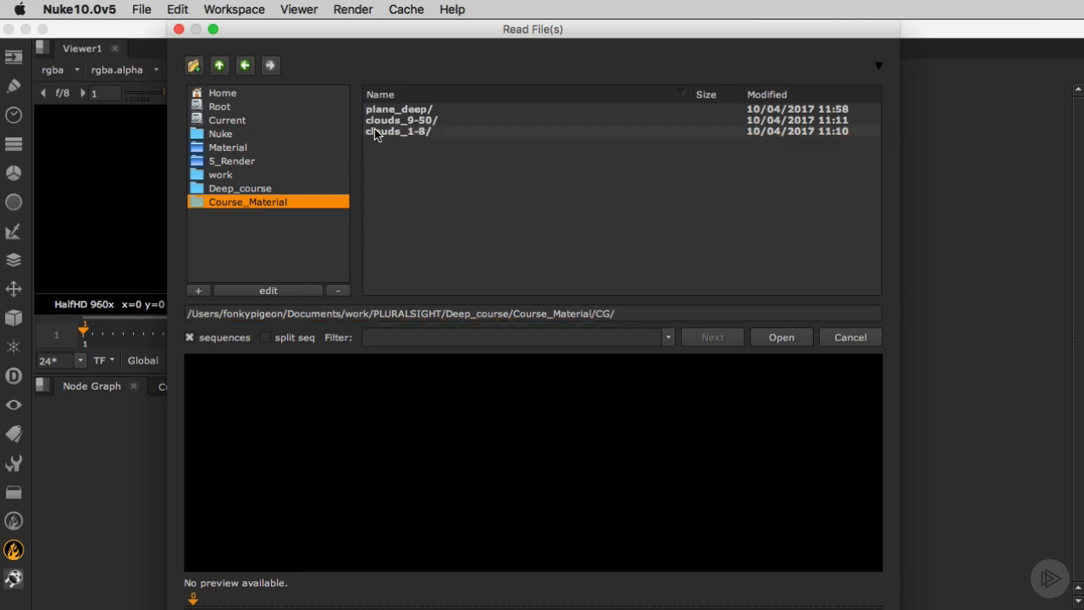
{"action": "double_click", "coordinate": [382, 110]}
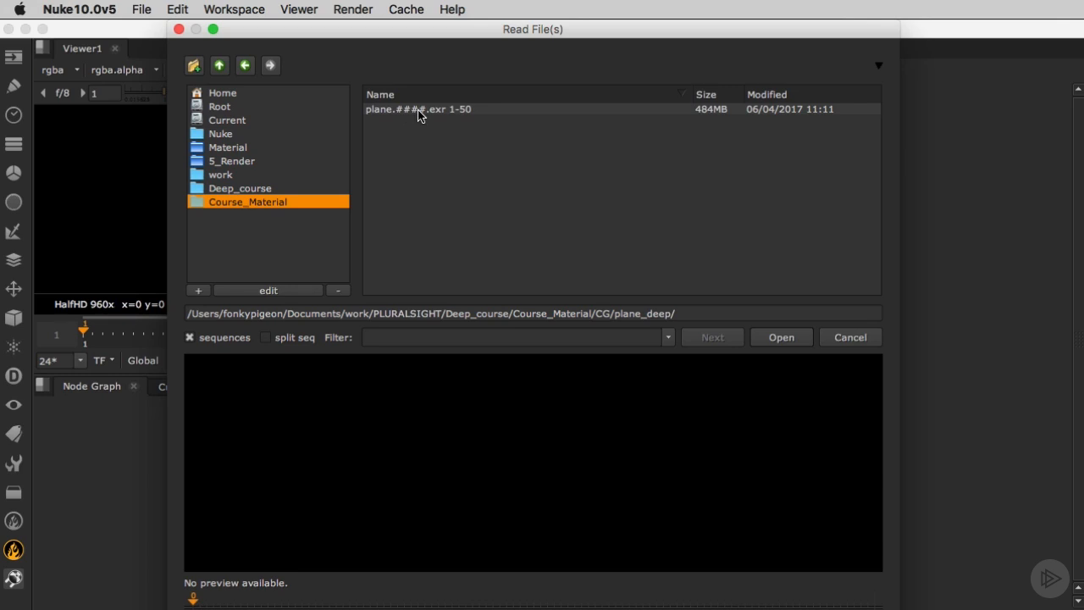
{"action": "left_click", "coordinate": [417, 110]}
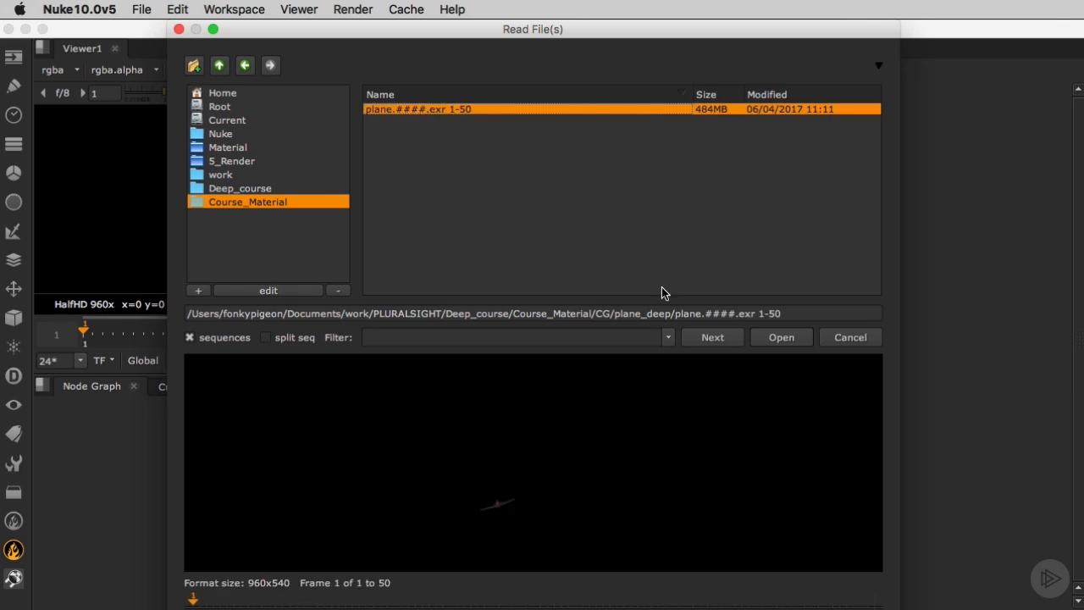
{"action": "left_click", "coordinate": [784, 339]}
- Connect the Viewer to the plane's DeepRead node, play the sequence and go to frame 38
{"action": "left_click_drag", "start_coordinate": [355, 531], "coordinate": [392, 471]}
{"action": "left_click_drag", "start_coordinate": [363, 551], "coordinate": [380, 549]}
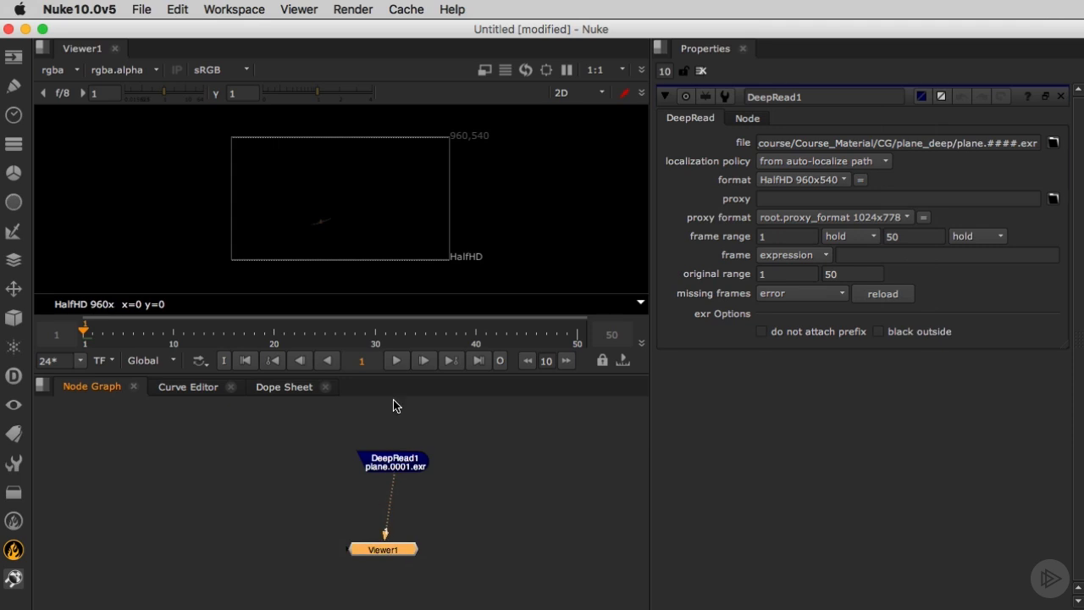
{"action": "left_click", "coordinate": [396, 360]}
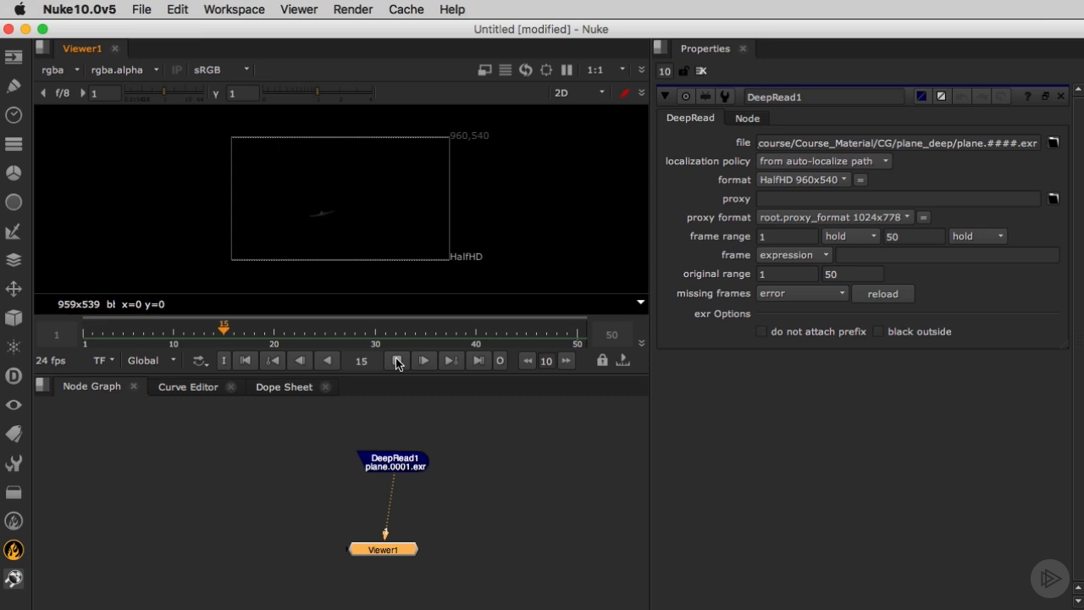
{"action": "left_click", "coordinate": [395, 360]}
{"action": "left_click_drag", "start_coordinate": [407, 330], "coordinate": [453, 334]}
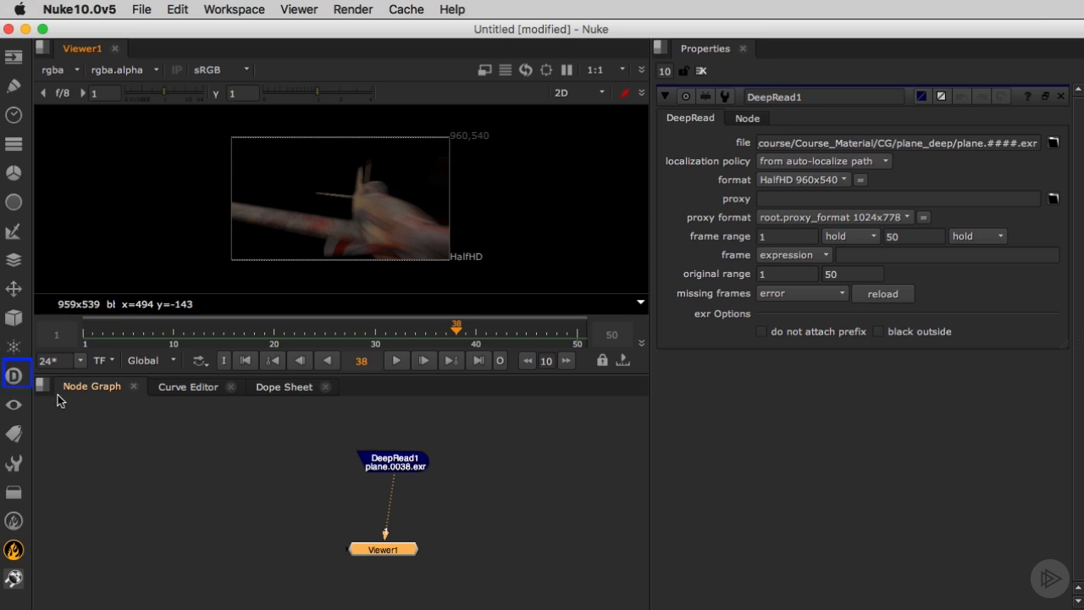
- Add a DeepToPoints node fed by the plane's DeepRead and examine its point cloud in the 3D view
{"action": "left_click", "coordinate": [12, 376]}
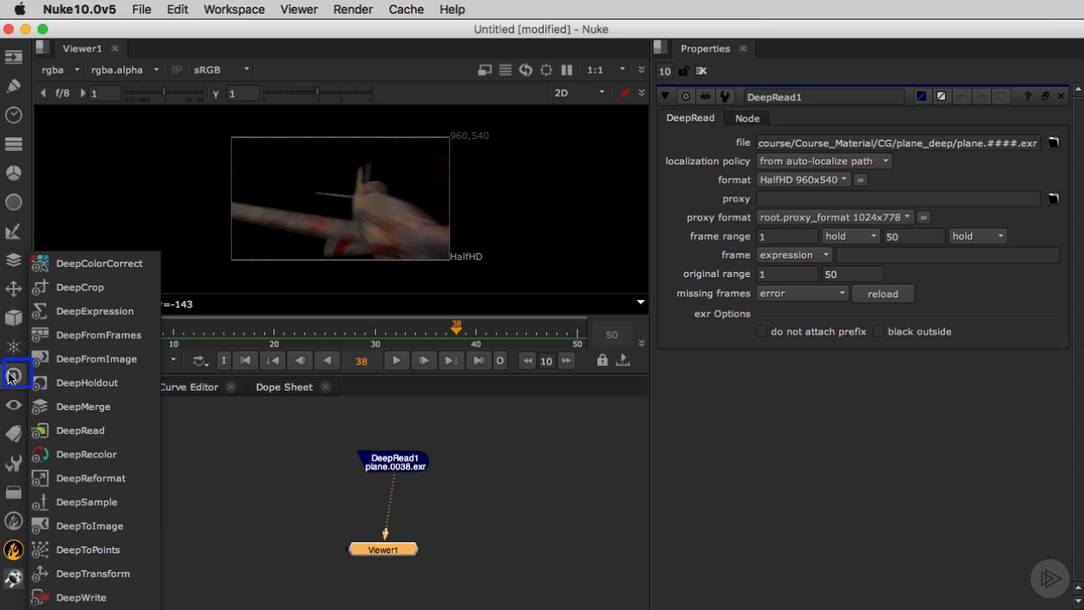
{"action": "left_click", "coordinate": [79, 550]}
{"action": "left_click_drag", "start_coordinate": [368, 553], "coordinate": [285, 529]}
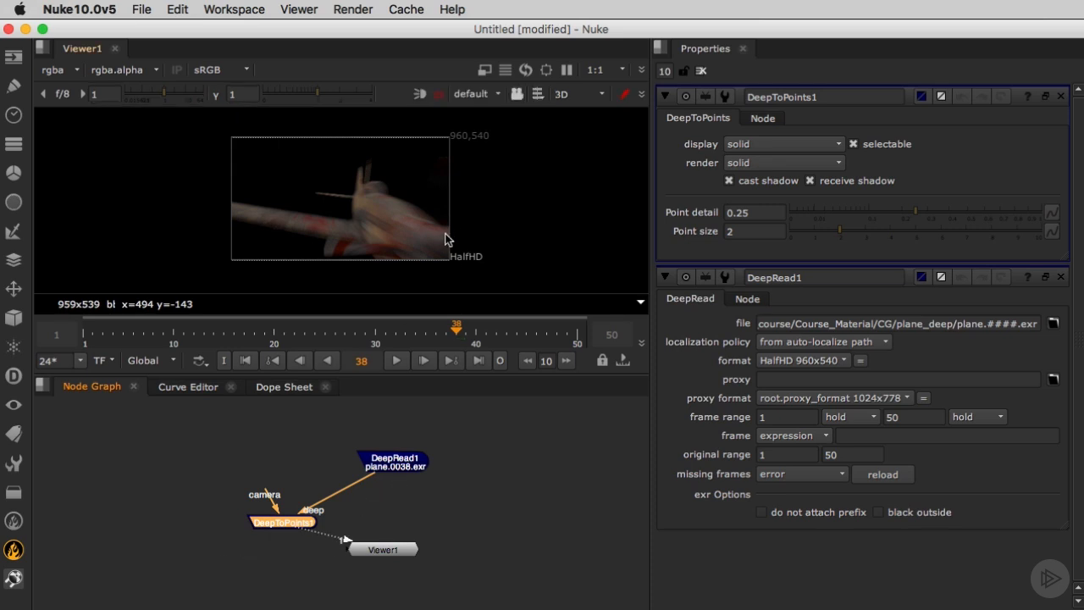
{"action": "key", "text": "Tab"}
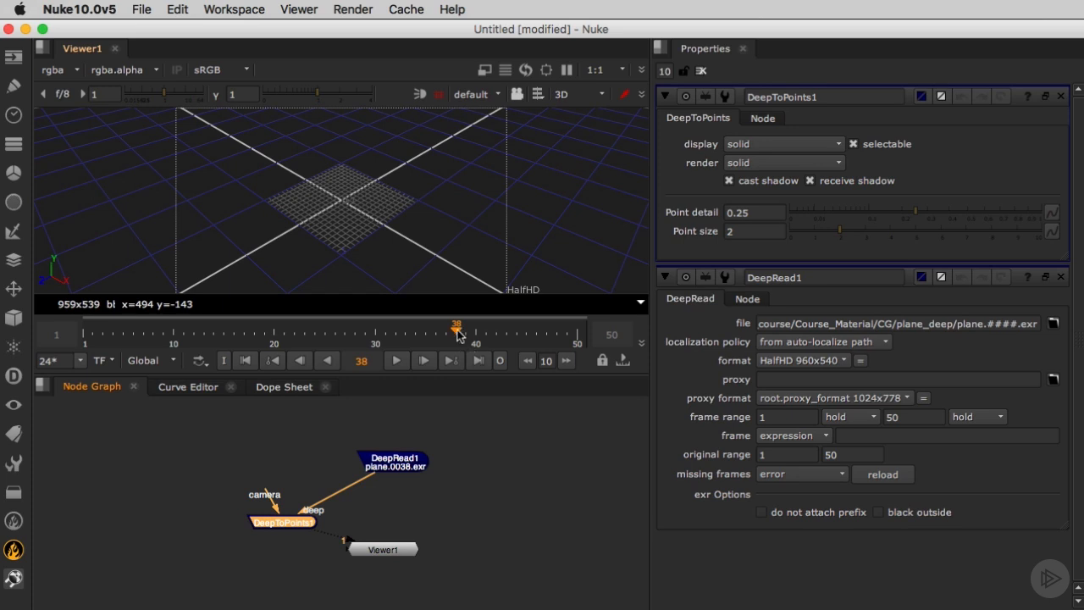
{"action": "left_click", "coordinate": [386, 207]}
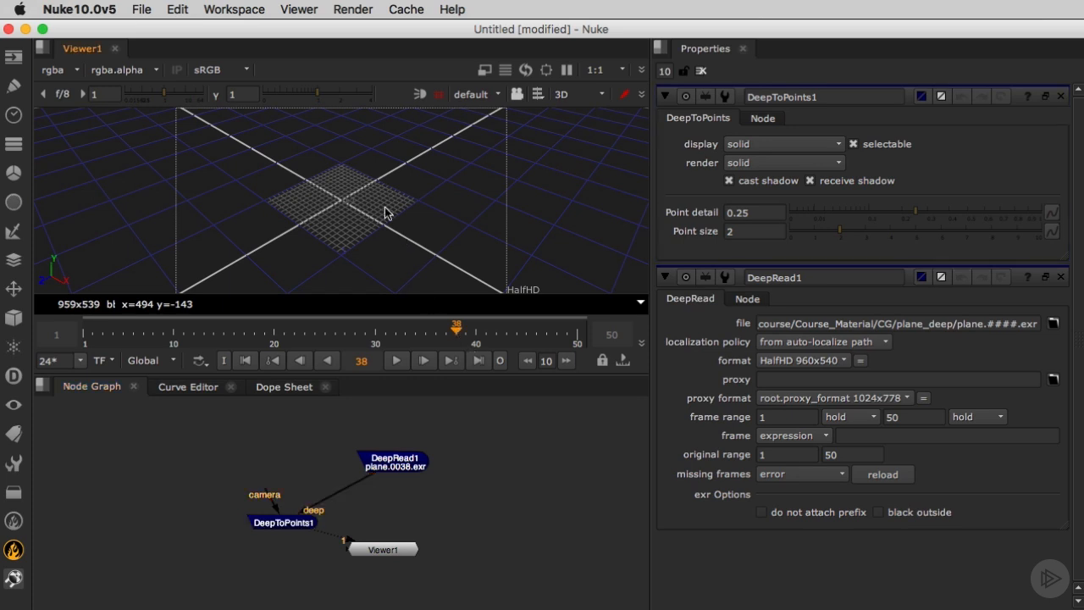
{"action": "left_click_drag", "start_coordinate": [258, 245], "coordinate": [469, 174], "text": "ctrl"}
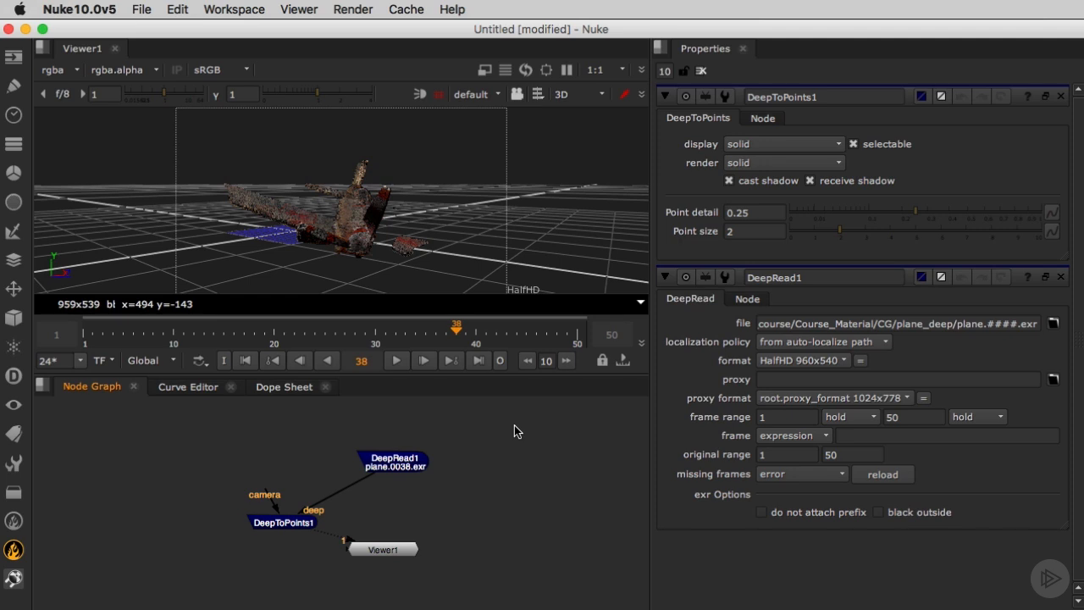
- Add a Camera node to the node graph and enable reading its data from a file
{"action": "key", "text": "Tab"}
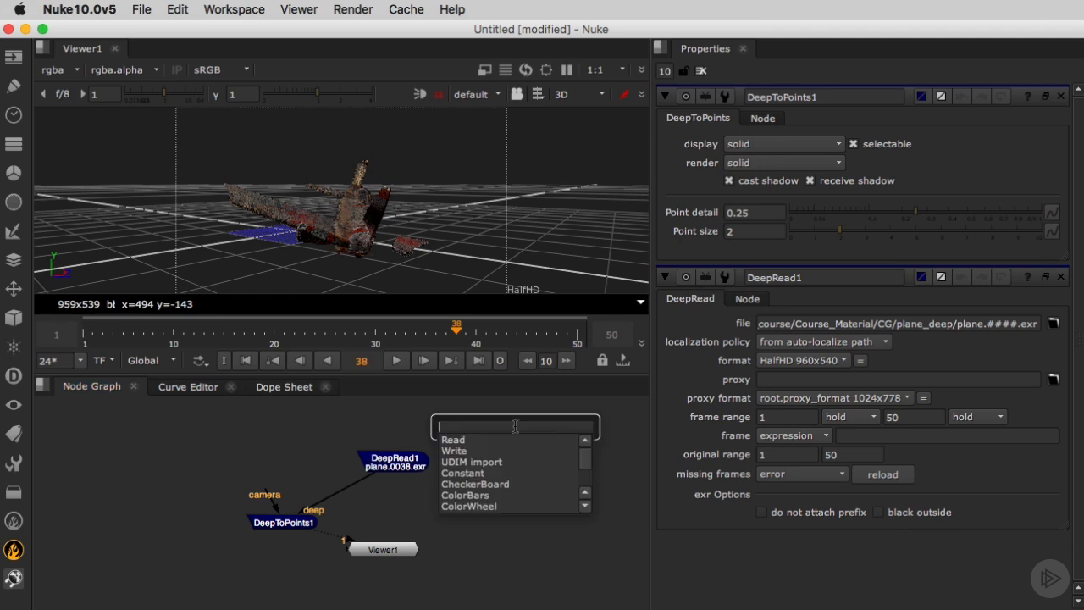
{"action": "type", "text": "Camera"}
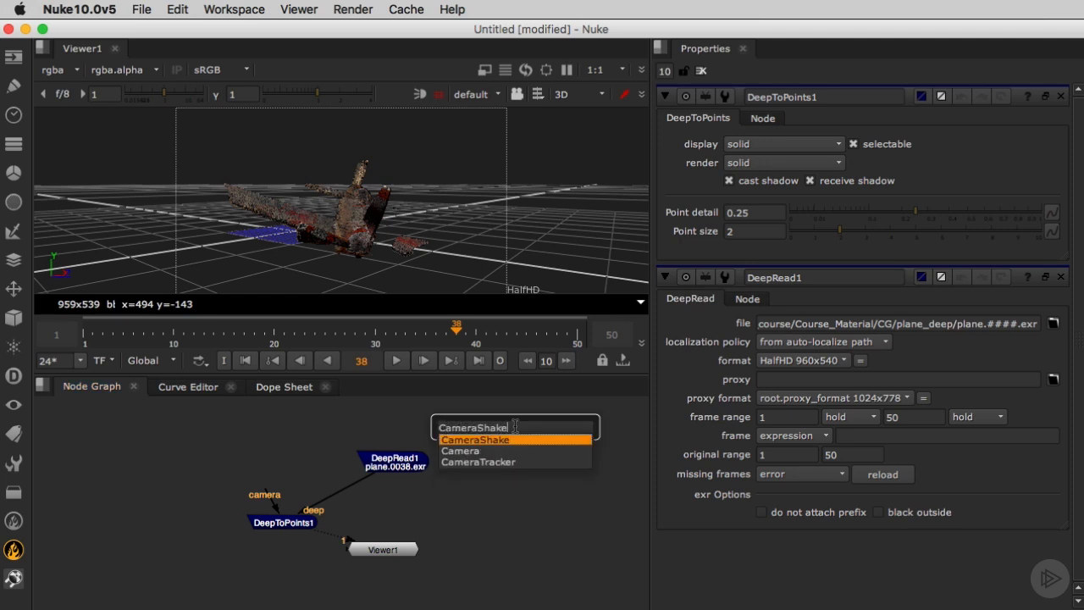
{"action": "key", "text": "Return"}
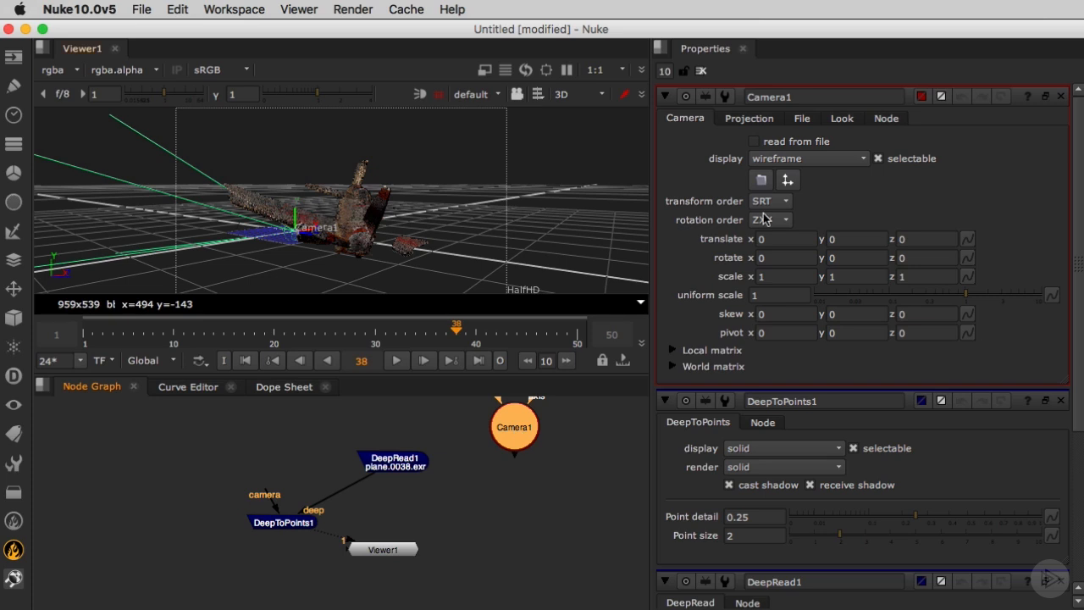
{"action": "left_click", "coordinate": [799, 120]}
{"action": "left_click", "coordinate": [785, 142]}
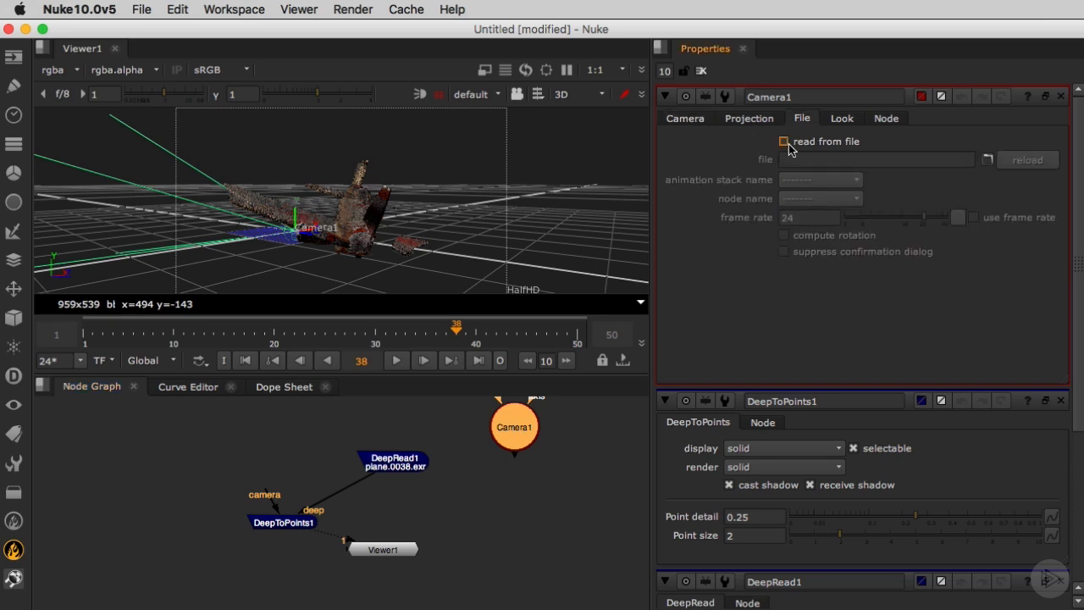
- Load shotcam.fbx from Course_Material/Camera into the camera, accept replacing its data, and reposition the camera node
{"action": "left_click", "coordinate": [987, 159]}
{"action": "left_click", "coordinate": [253, 160]}
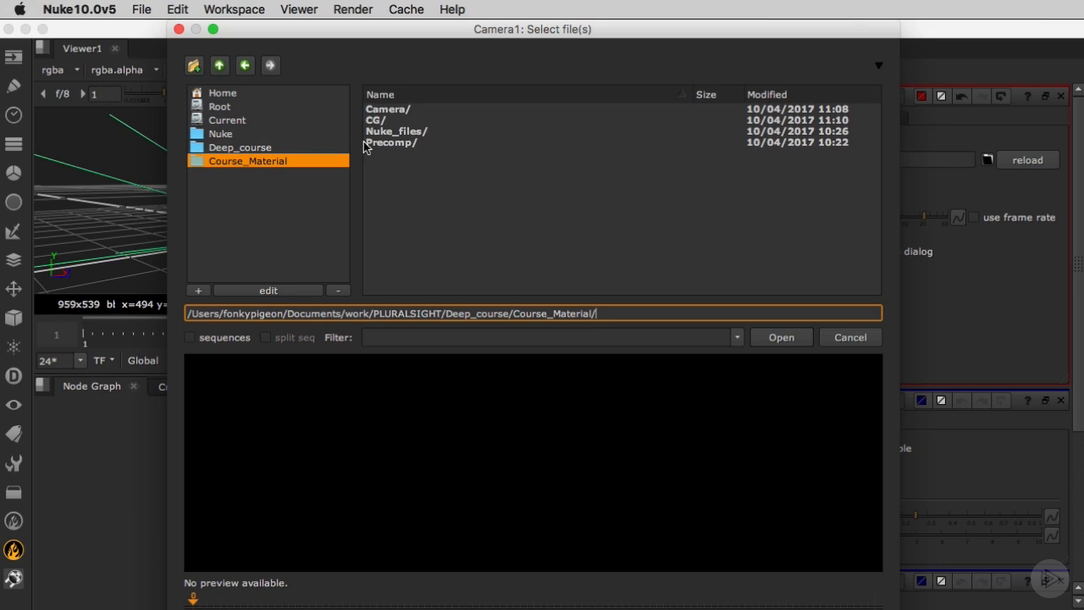
{"action": "double_click", "coordinate": [394, 110]}
{"action": "left_click", "coordinate": [391, 110]}
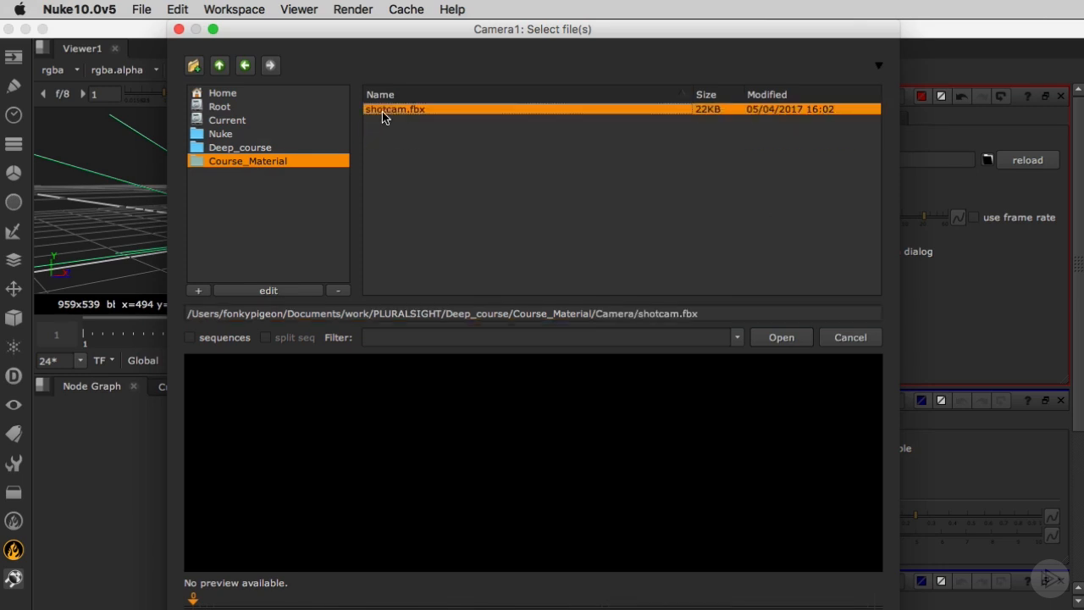
{"action": "left_click", "coordinate": [776, 337]}
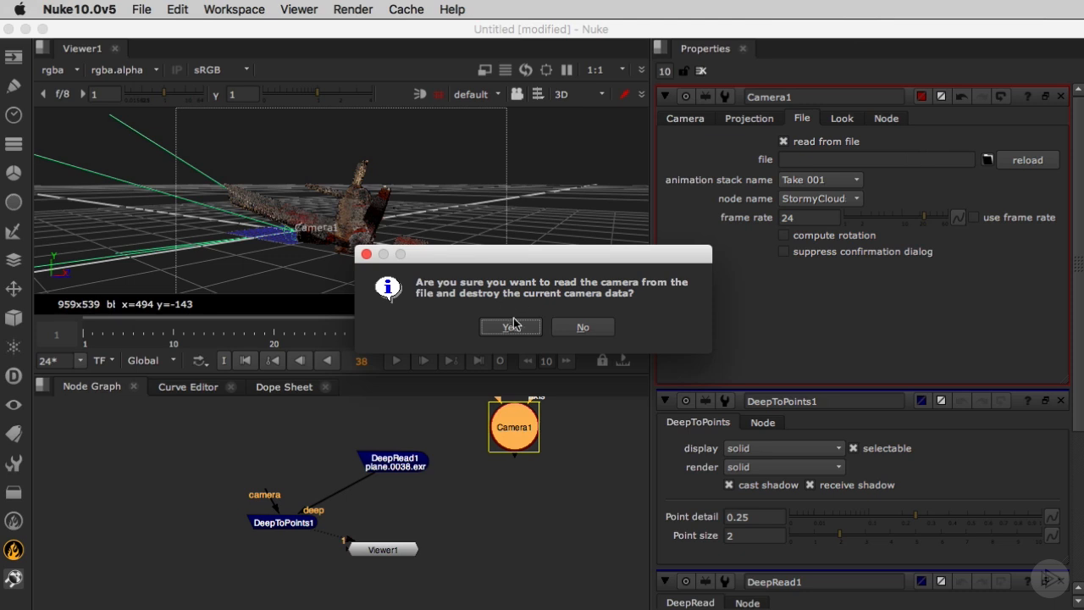
{"action": "left_click", "coordinate": [514, 327]}
{"action": "left_click_drag", "start_coordinate": [525, 425], "coordinate": [560, 449]}
{"action": "scroll", "coordinate": [559, 447], "scroll_direction": "down", "scroll_amount": 3}
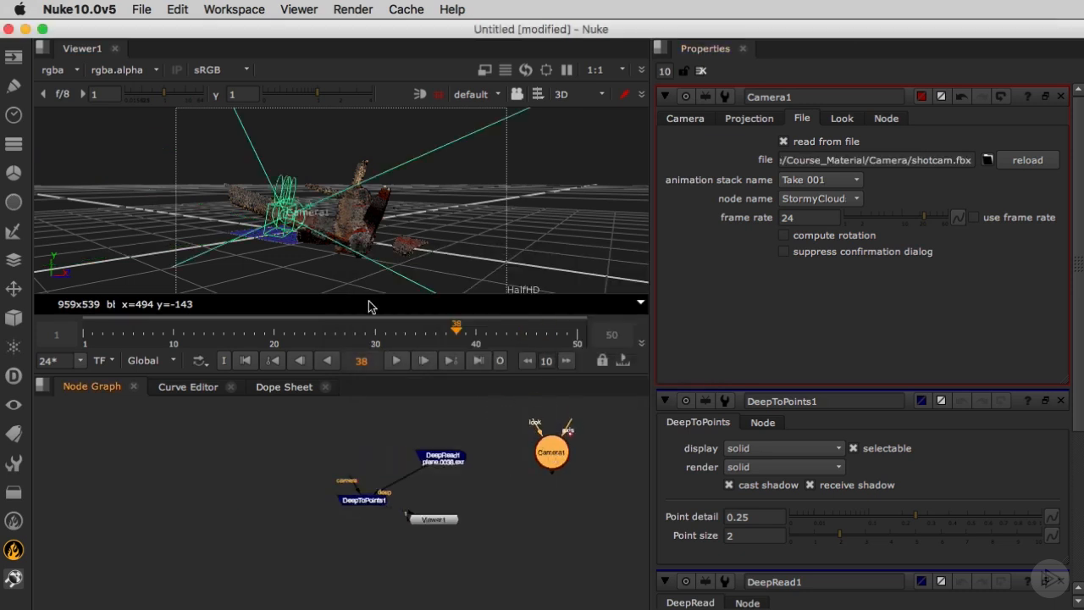
- Look through the imported camera in the 3D view and compare the DeepRead image with the DeepToPoints point cloud
{"action": "left_click_drag", "start_coordinate": [243, 225], "coordinate": [216, 238], "text": "ctrl"}
{"action": "left_click", "coordinate": [488, 96]}
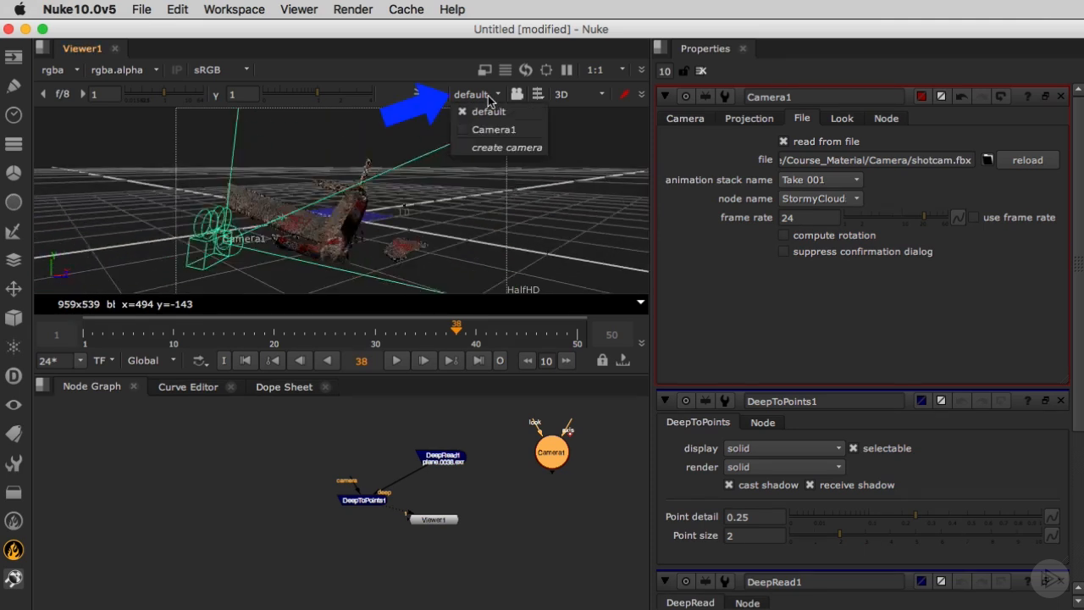
{"action": "left_click", "coordinate": [493, 129]}
{"action": "left_click_drag", "start_coordinate": [422, 517], "coordinate": [426, 461]}
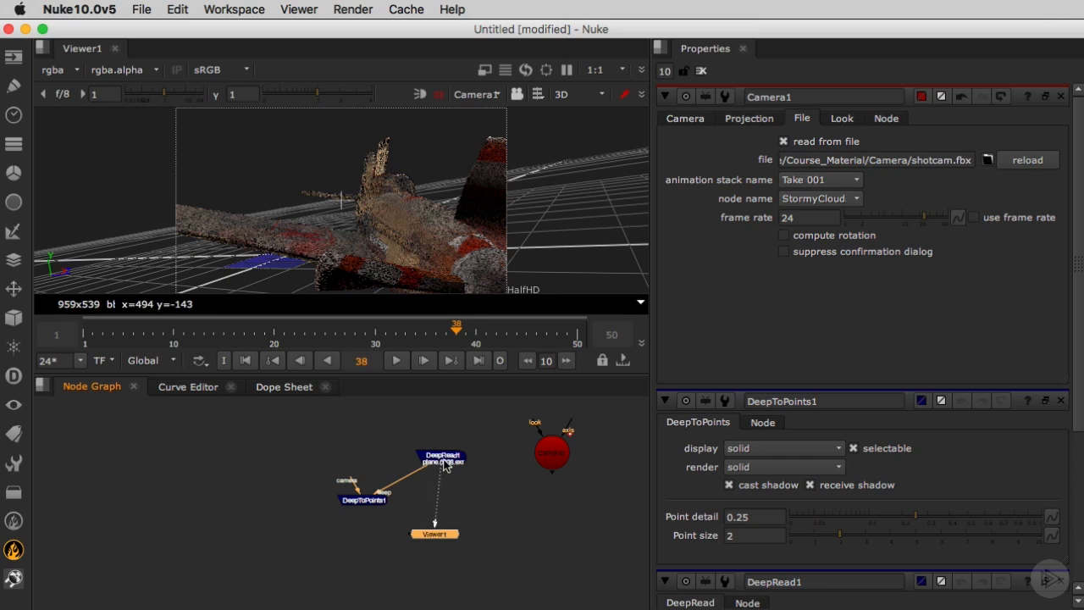
{"action": "left_click_drag", "start_coordinate": [440, 476], "coordinate": [385, 501]}
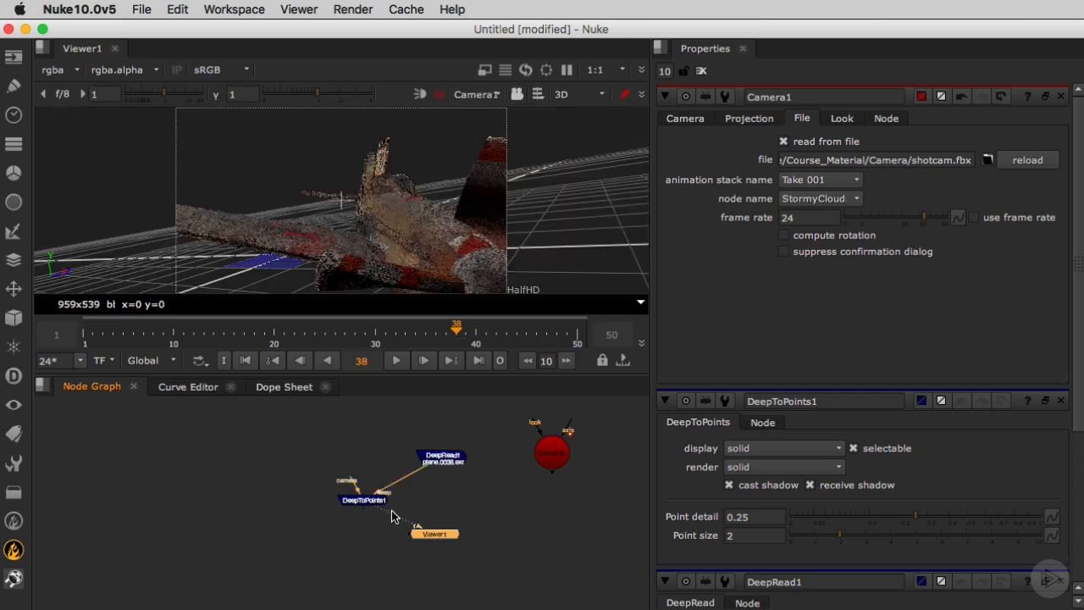
- Reconnect the viewer to the plane's DeepRead to show its 2D image, leaving no node selected
{"action": "mouse_move", "coordinate": [381, 516]}
{"action": "left_mouse_down"}
{"action": "mouse_move", "coordinate": [431, 460]}
{"action": "mouse_move", "coordinate": [449, 466]}
{"action": "mouse_move", "coordinate": [442, 481]}
{"action": "mouse_move", "coordinate": [385, 502]}
{"action": "left_mouse_up"}
{"action": "left_click_drag", "start_coordinate": [416, 525], "coordinate": [451, 466]}
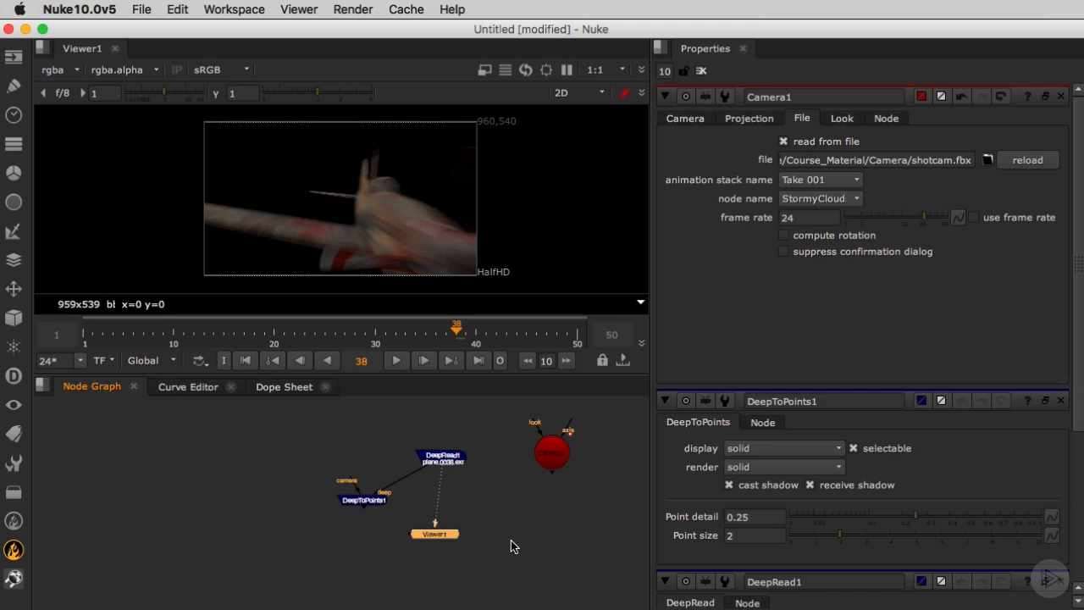
{"action": "left_click", "coordinate": [511, 541]}
- Add a DeepRead node loading clouds.####.exr 9-50 from Course_Material/CG/clouds_9-50 and place it beyond the camera node
{"action": "middle_click_drag", "start_coordinate": [523, 563], "coordinate": [412, 560]}
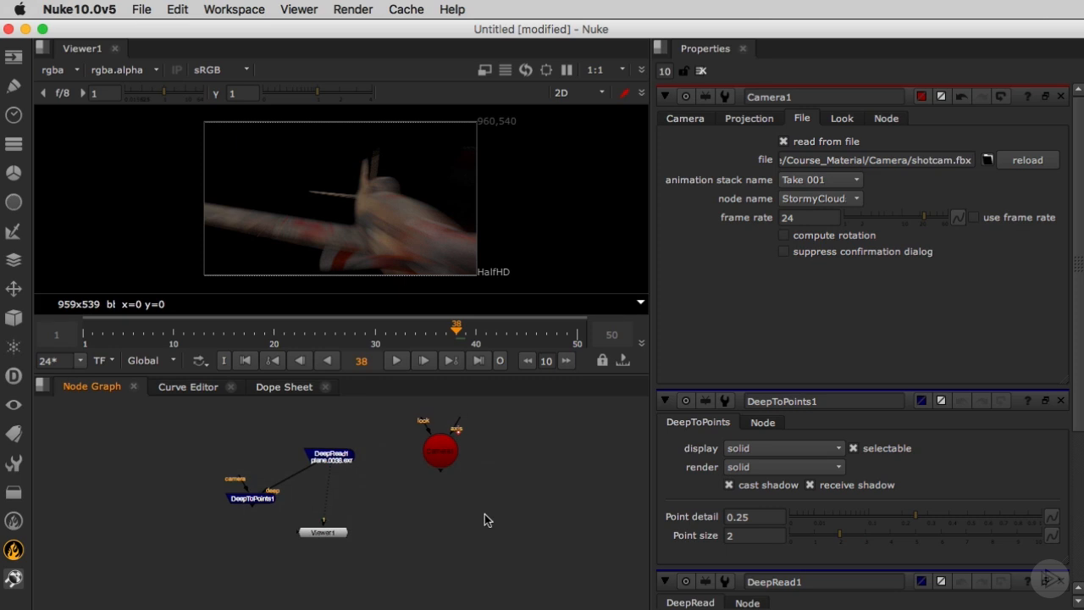
{"action": "left_click", "coordinate": [10, 382]}
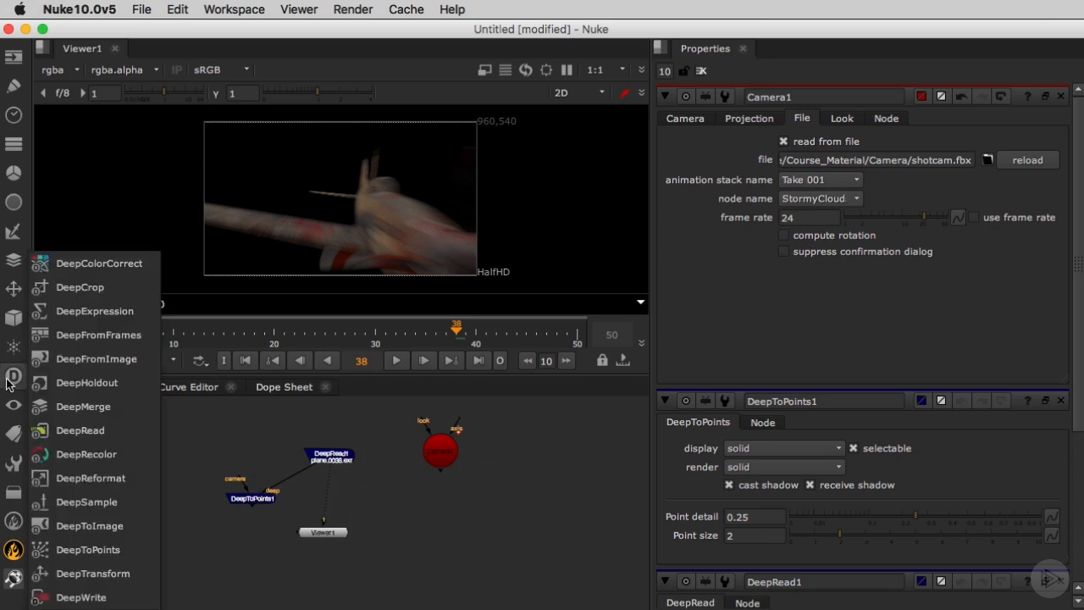
{"action": "left_click", "coordinate": [64, 434]}
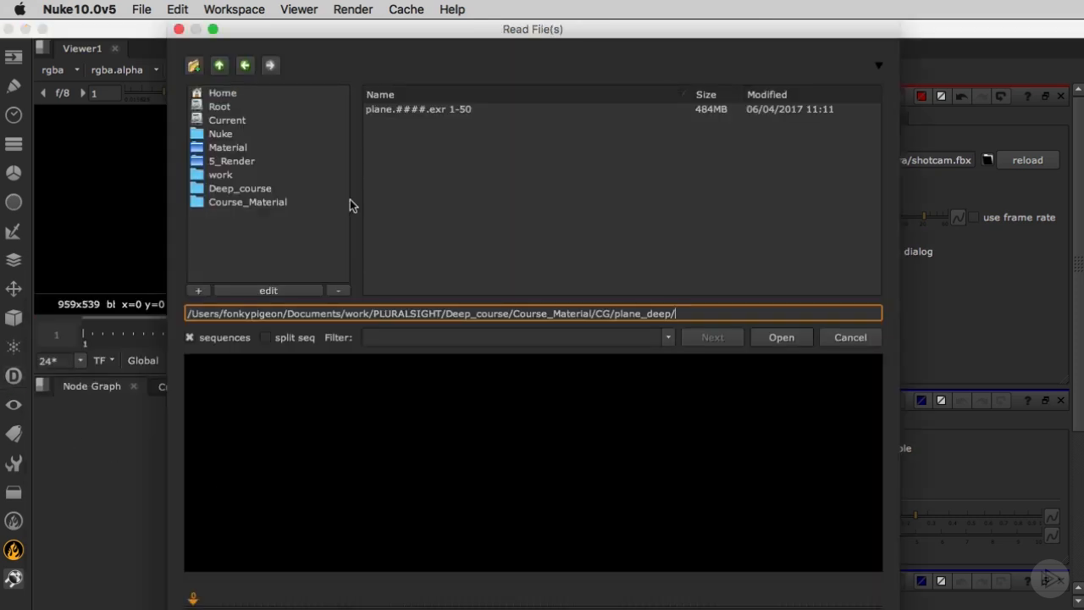
{"action": "left_click", "coordinate": [218, 67]}
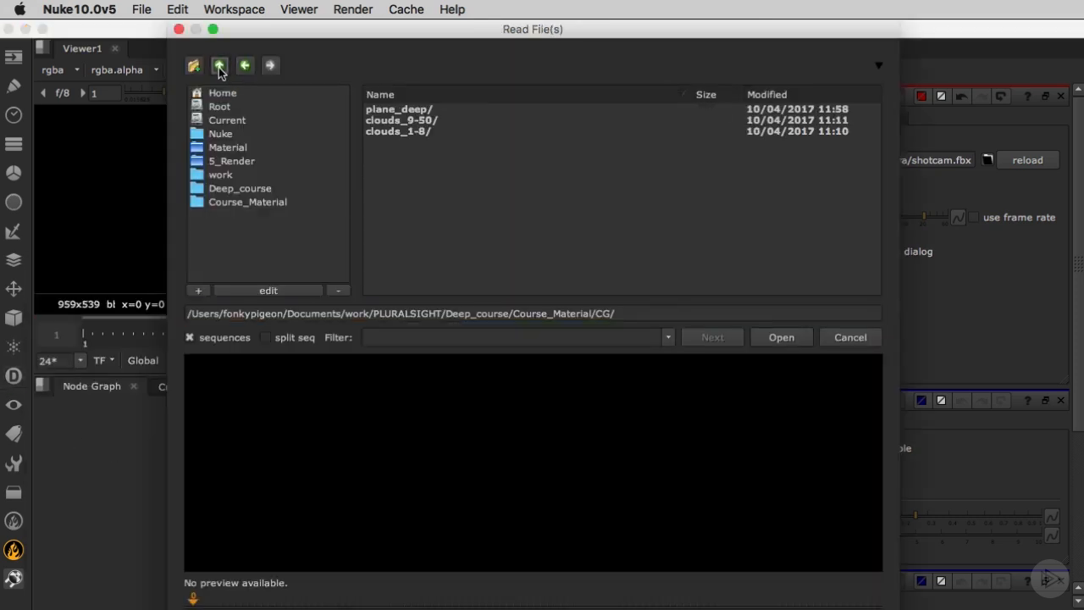
{"action": "left_click", "coordinate": [245, 201]}
{"action": "double_click", "coordinate": [385, 131]}
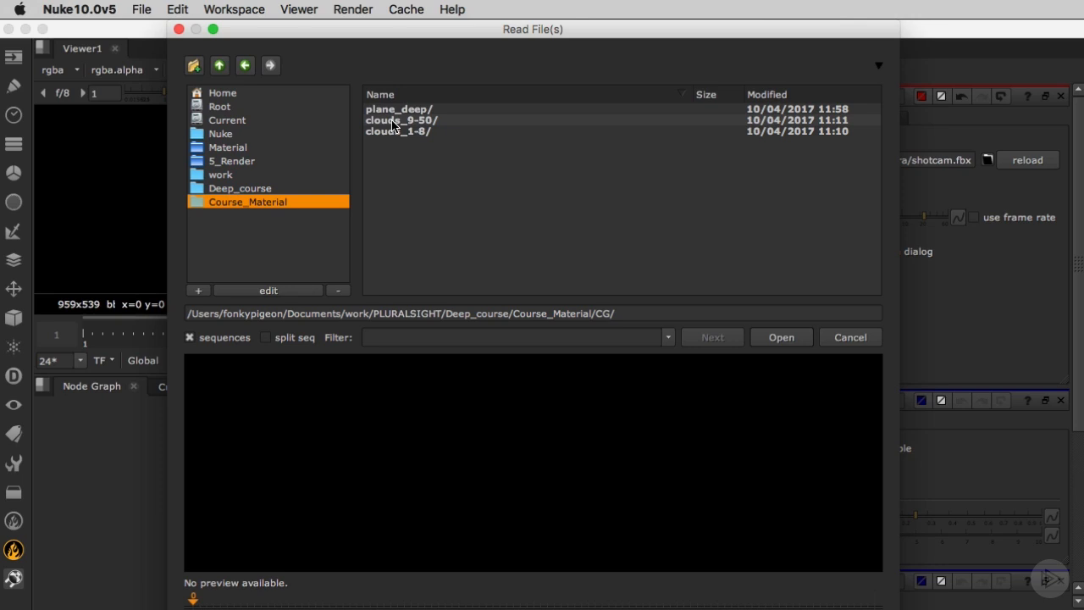
{"action": "double_click", "coordinate": [394, 120]}
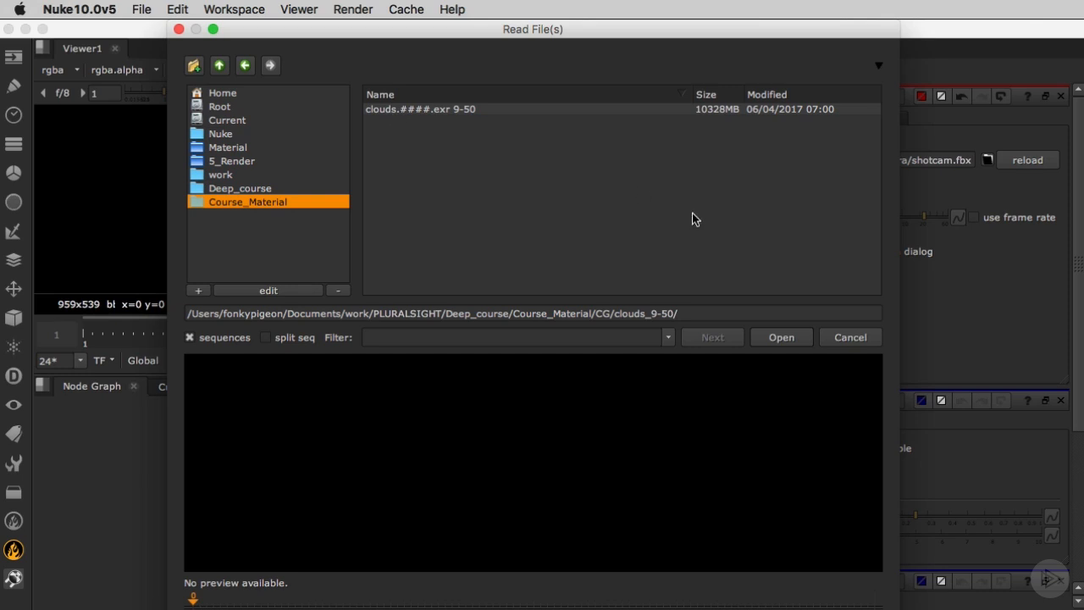
{"action": "left_click", "coordinate": [445, 110]}
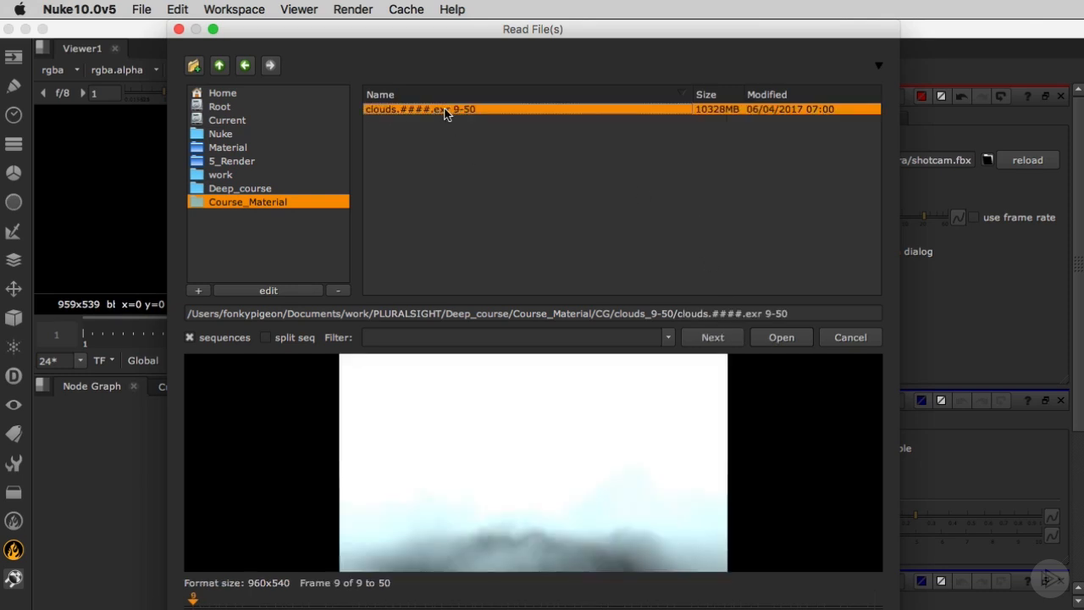
{"action": "left_click", "coordinate": [779, 337]}
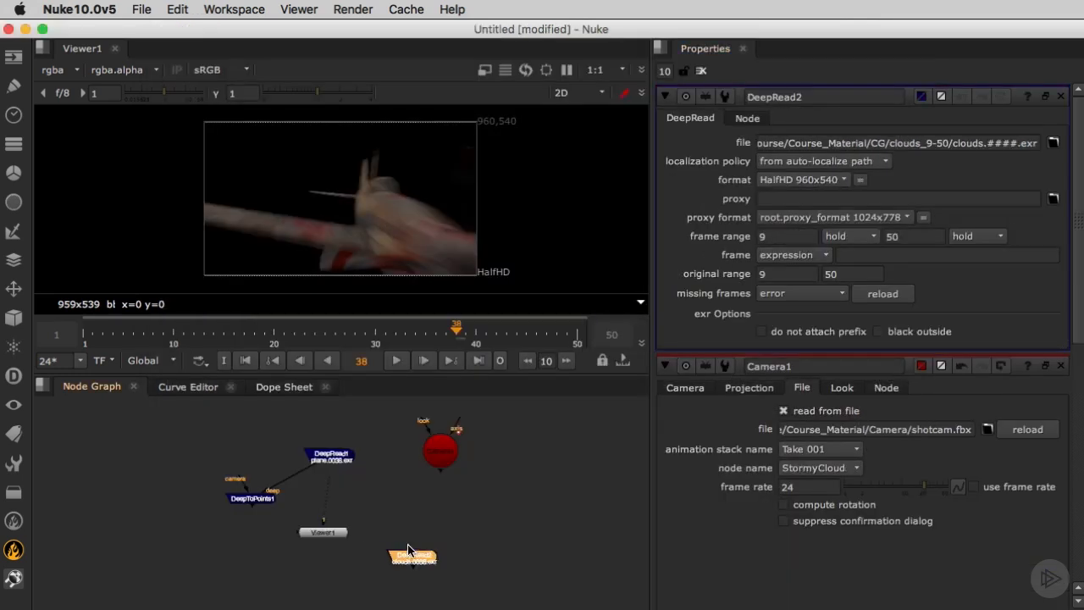
{"action": "left_click", "coordinate": [589, 413]}
- Duplicate the DeepToPoints node below the clouds DeepRead and connect its deep input to that DeepRead
{"action": "left_click", "coordinate": [257, 498]}
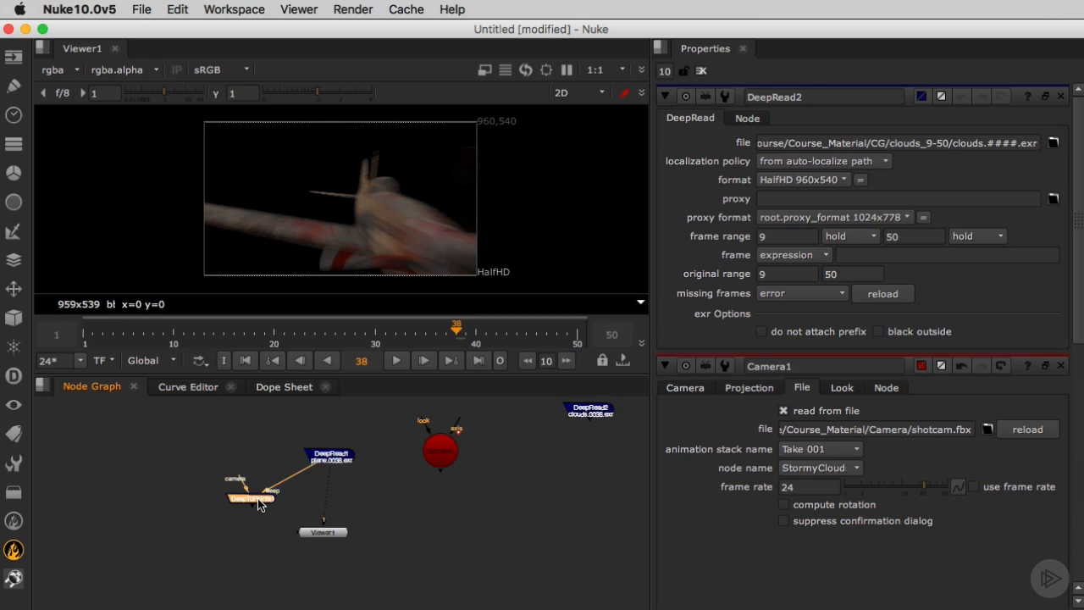
{"action": "left_click", "coordinate": [555, 489]}
{"action": "key", "text": "super+v"}
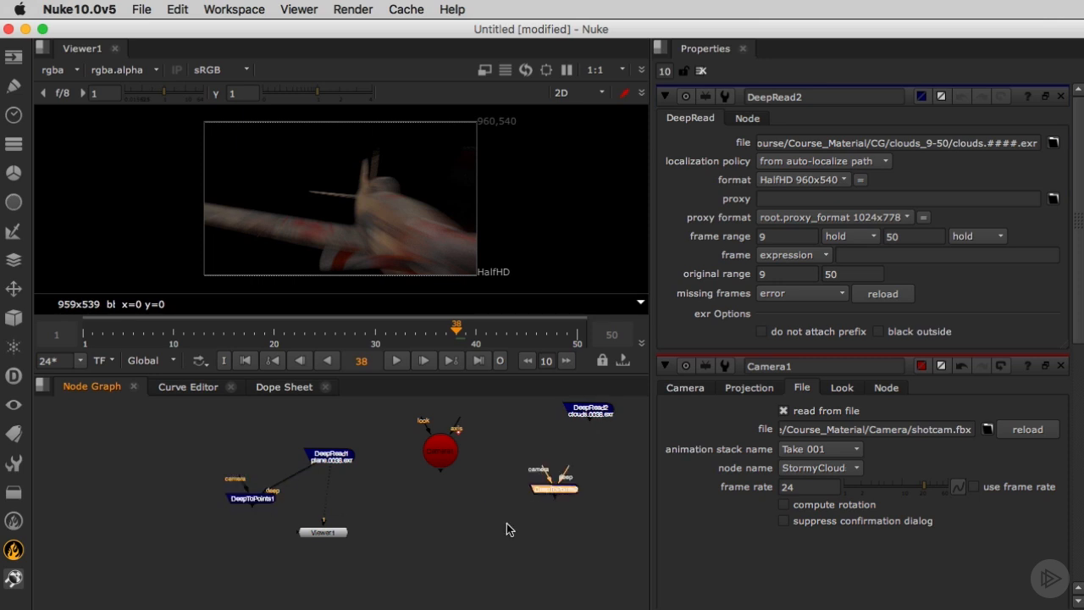
{"action": "middle_click_drag", "start_coordinate": [509, 514], "coordinate": [447, 521]}
{"action": "scroll", "coordinate": [501, 479], "scroll_direction": "up", "scroll_amount": 3}
{"action": "left_click_drag", "start_coordinate": [508, 479], "coordinate": [525, 437]}
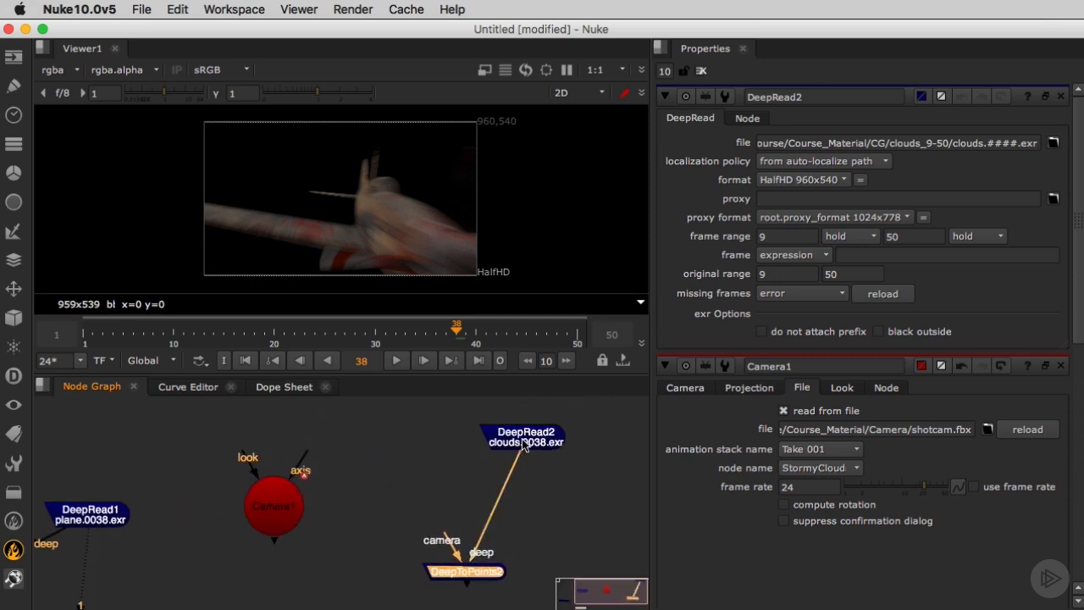
- View the clouds' DeepToPoints node in the 3D view and examine its point cloud from several angles
{"action": "key", "text": "1"}
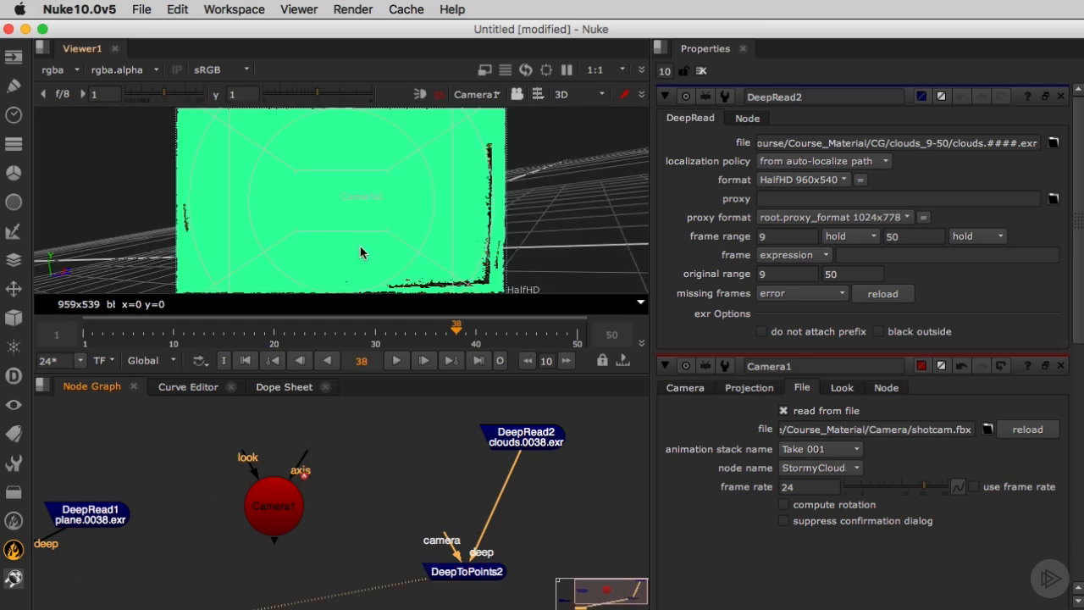
{"action": "left_click_drag", "start_coordinate": [345, 257], "coordinate": [298, 285], "text": "super"}
{"action": "scroll", "coordinate": [225, 318], "scroll_direction": "down", "scroll_amount": 1}
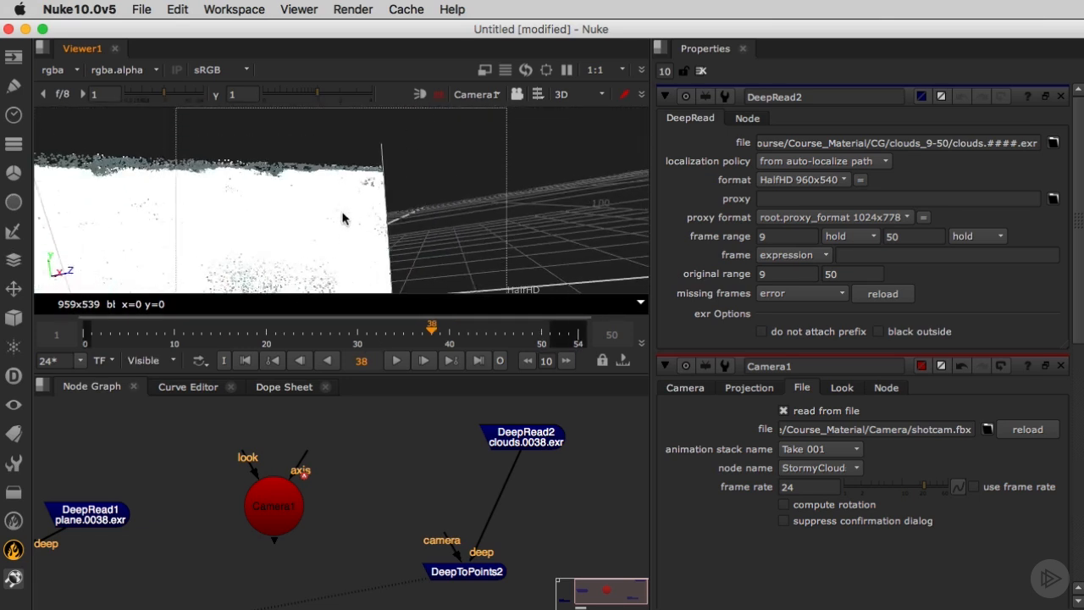
{"action": "left_click_drag", "start_coordinate": [342, 218], "coordinate": [548, 347], "text": "super"}
{"action": "left_click_drag", "start_coordinate": [503, 277], "coordinate": [227, 272], "text": "super"}
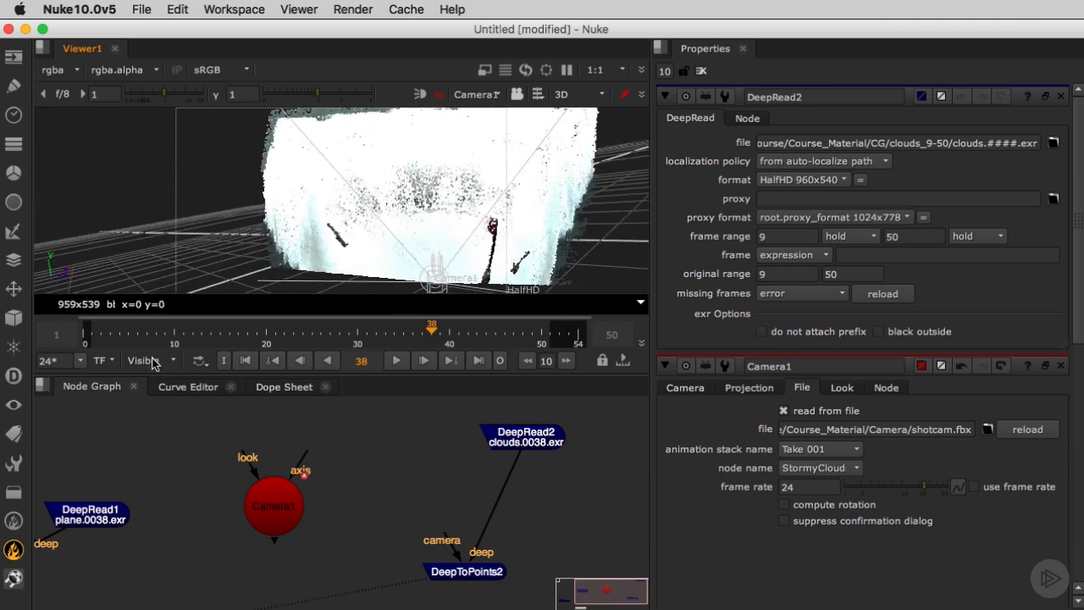
- Select the plane's DeepToPoints node and examine where the plane's points sit within the clouds in the 3D view
{"action": "left_click", "coordinate": [92, 518]}
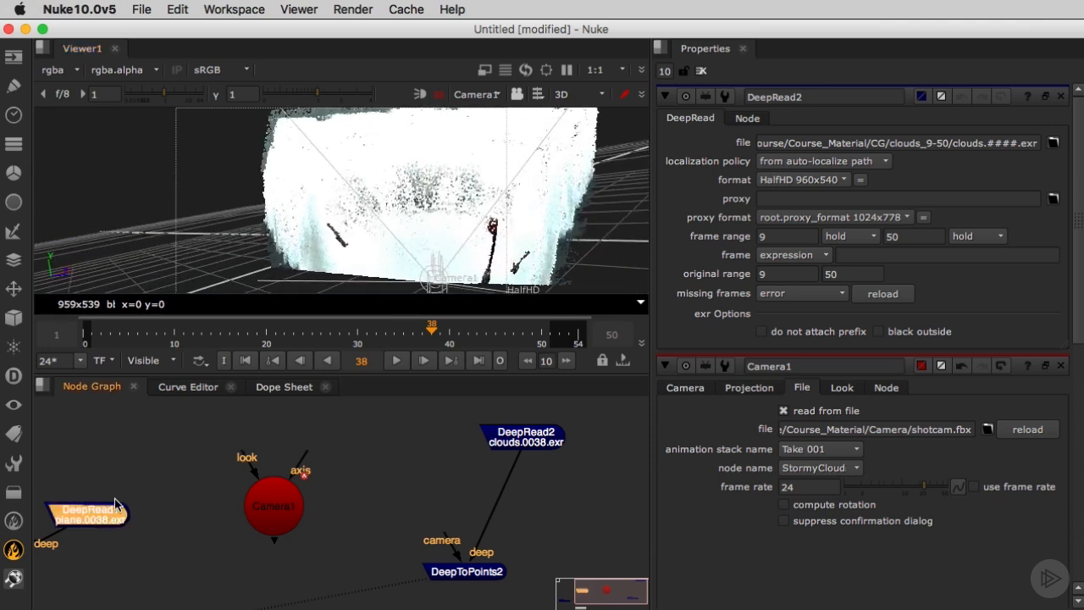
{"action": "scroll", "coordinate": [114, 498], "scroll_direction": "down", "scroll_amount": 3}
{"action": "left_click", "coordinate": [86, 529]}
{"action": "left_click_drag", "start_coordinate": [381, 244], "coordinate": [568, 303], "text": "super"}
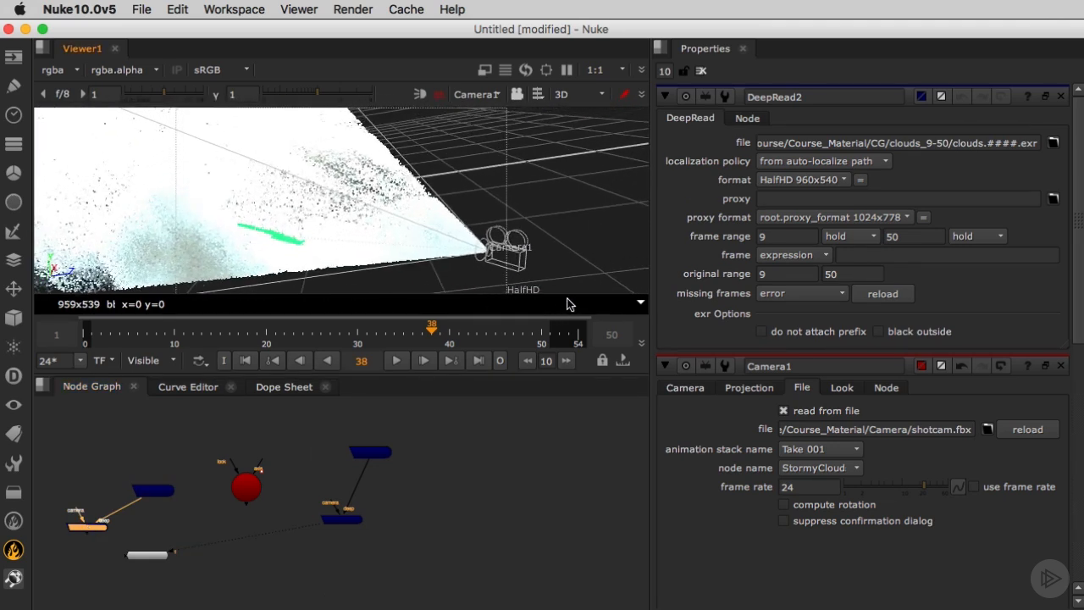